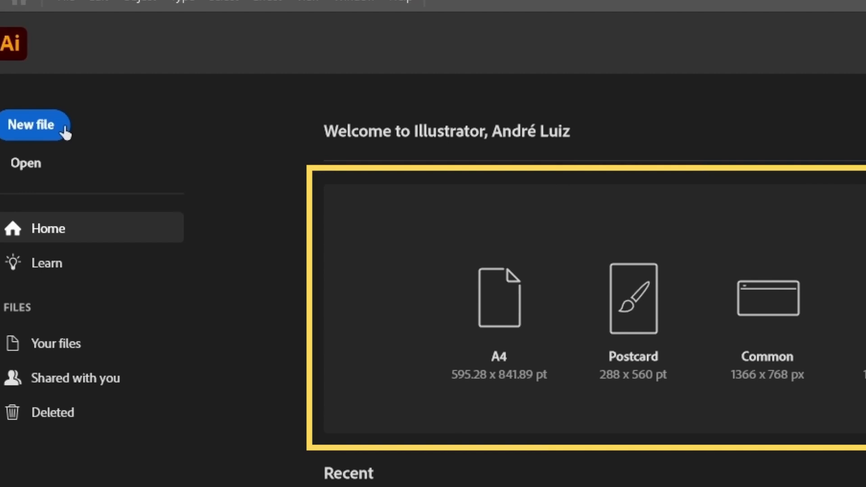
Create a new 1920 x 1080 px landscape document with one artboard and RGB color mode
click(65, 129)
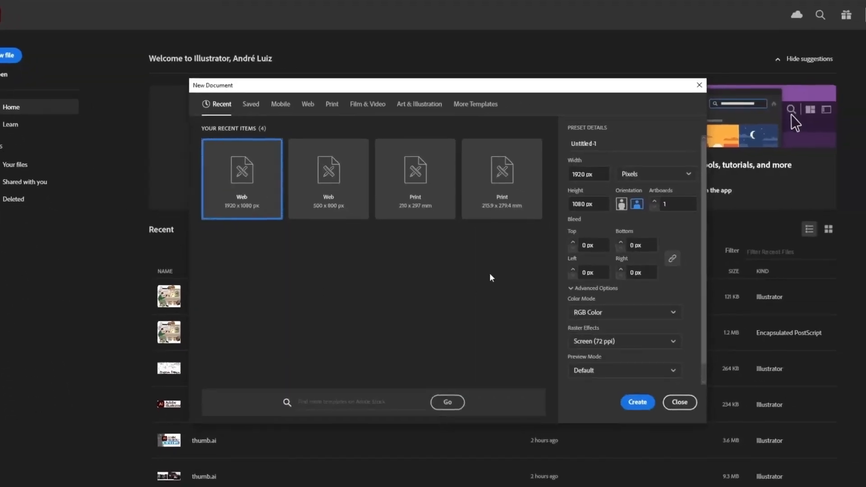
click(602, 174)
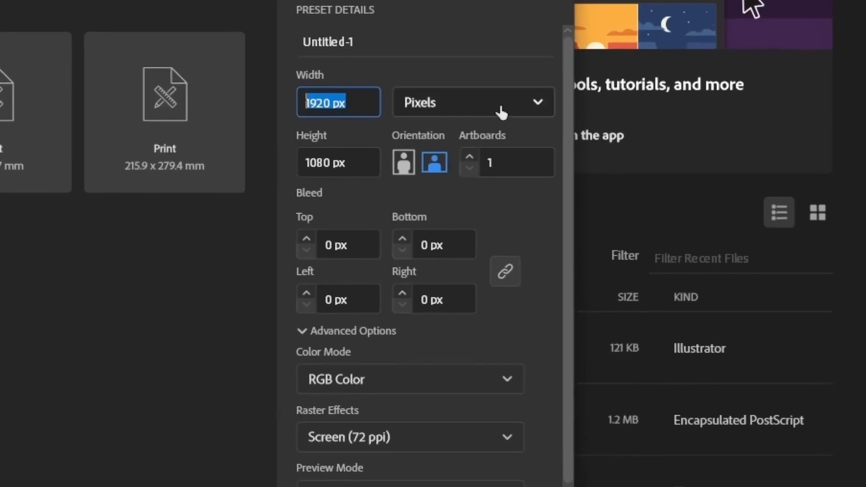
click(516, 116)
click(516, 116)
click(505, 161)
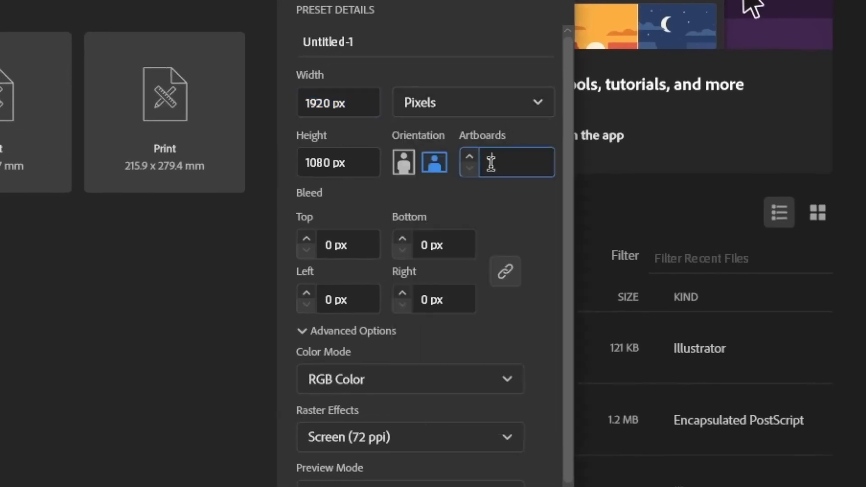
click(520, 193)
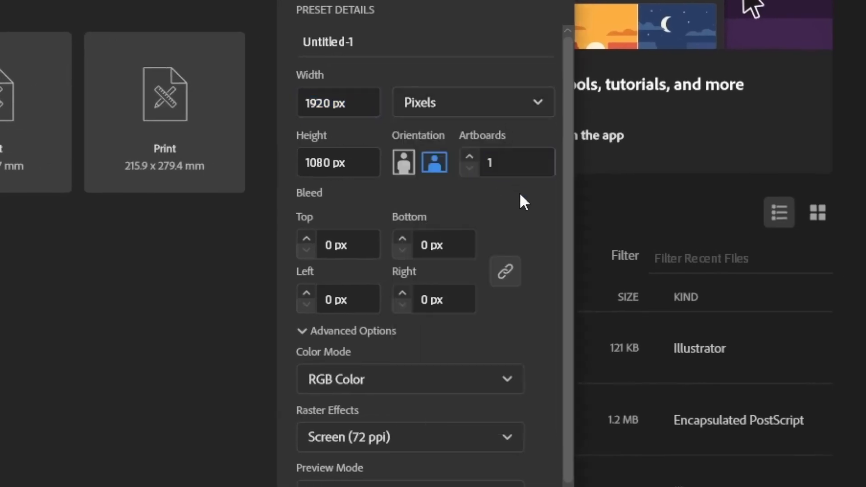
click(513, 386)
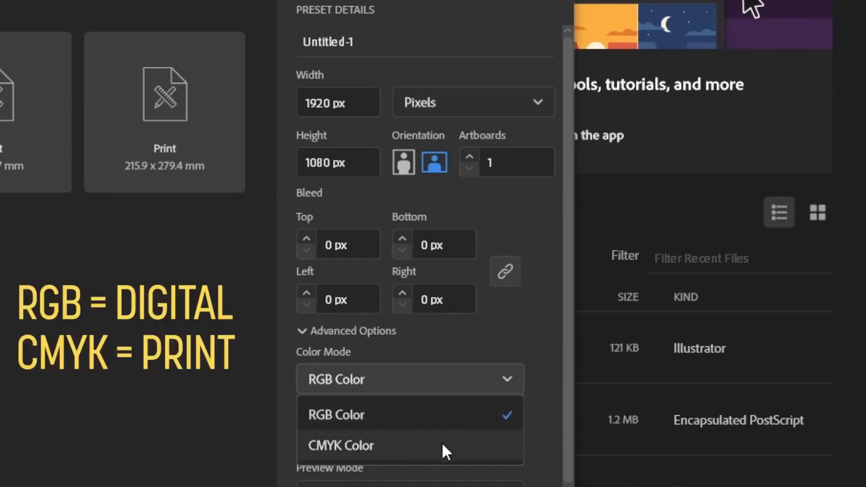
click(452, 418)
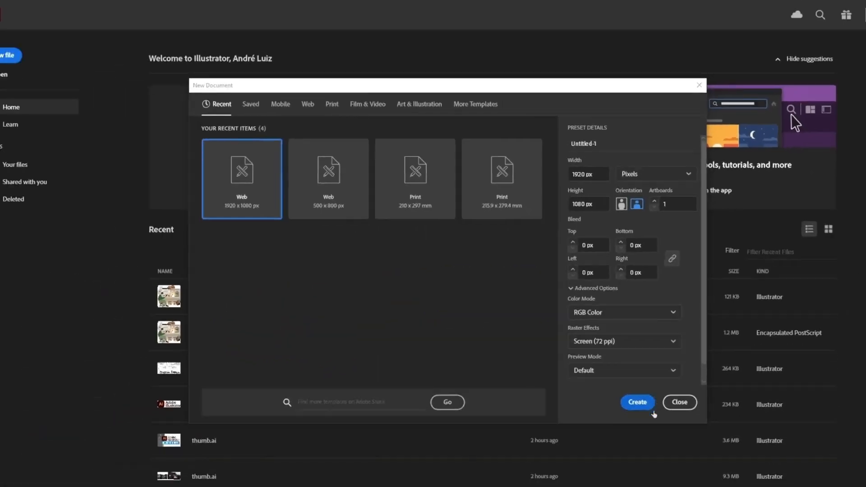
click(651, 406)
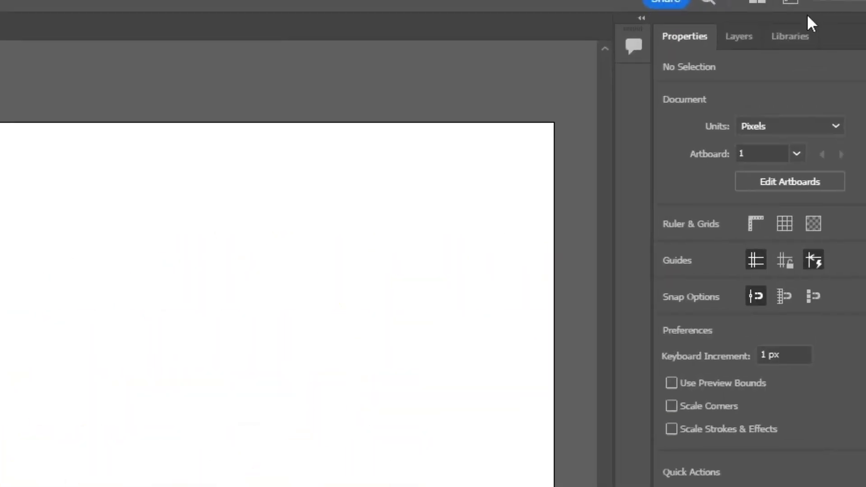
Switch the workspace to Essentials Classic
click(798, 3)
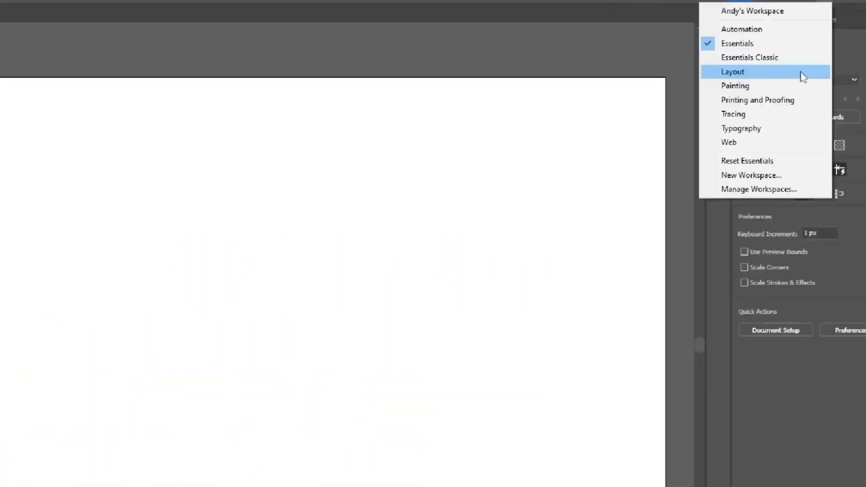
click(825, 41)
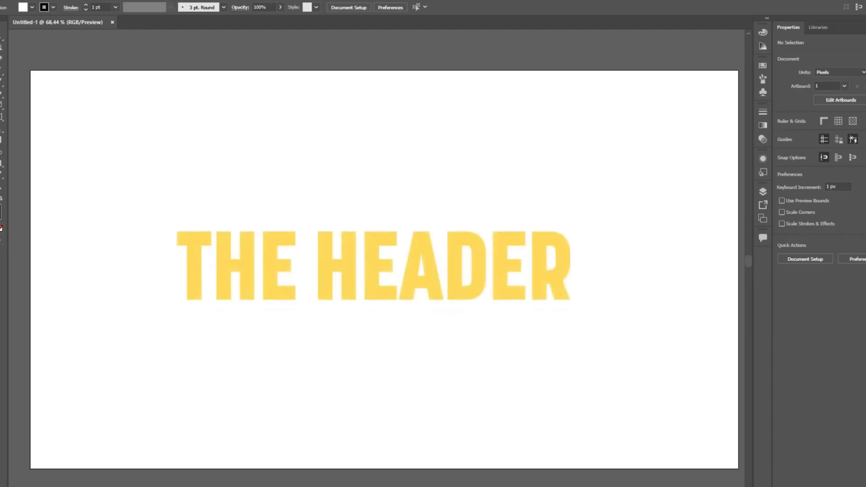
click(16, 0)
mouse_move(39, 1)
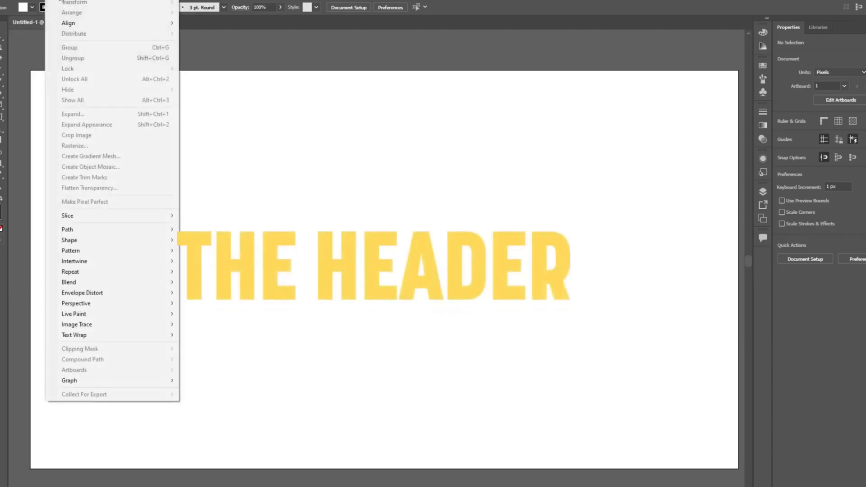
mouse_move(96, 0)
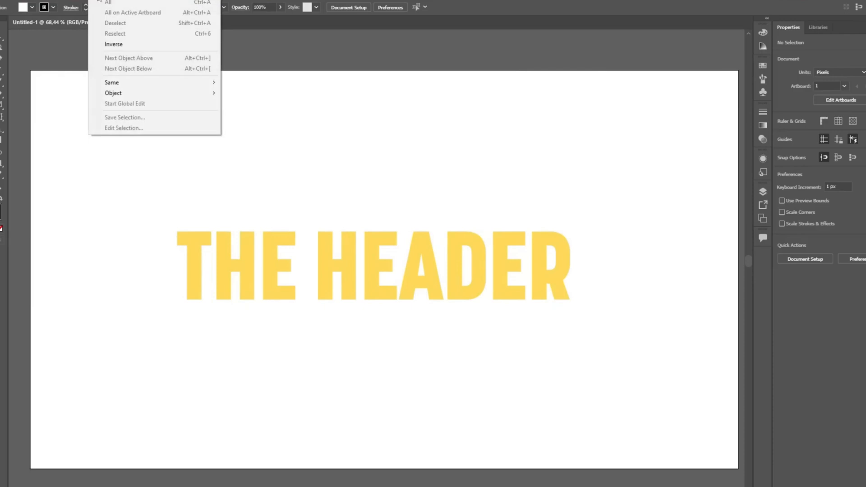
mouse_move(125, 1)
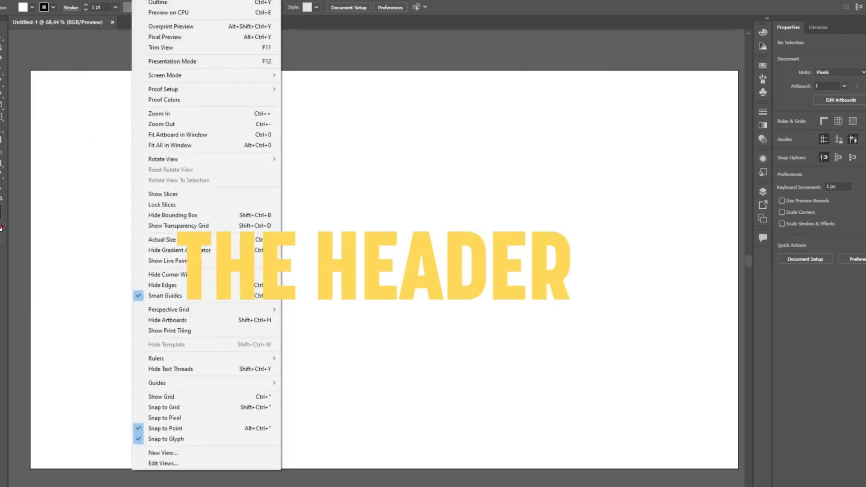
key(Escape)
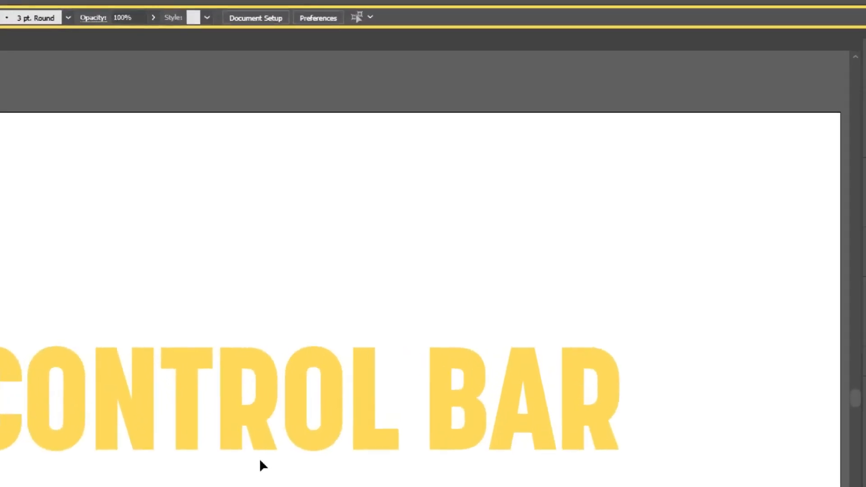
key(t)
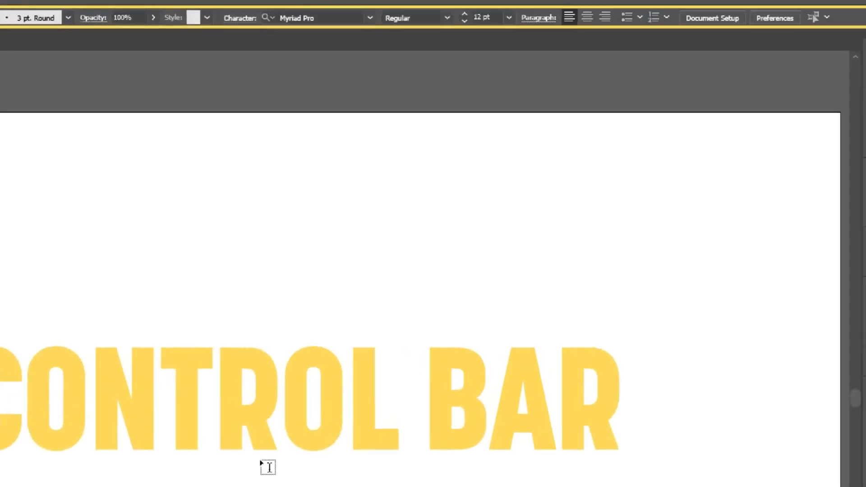
key(v)
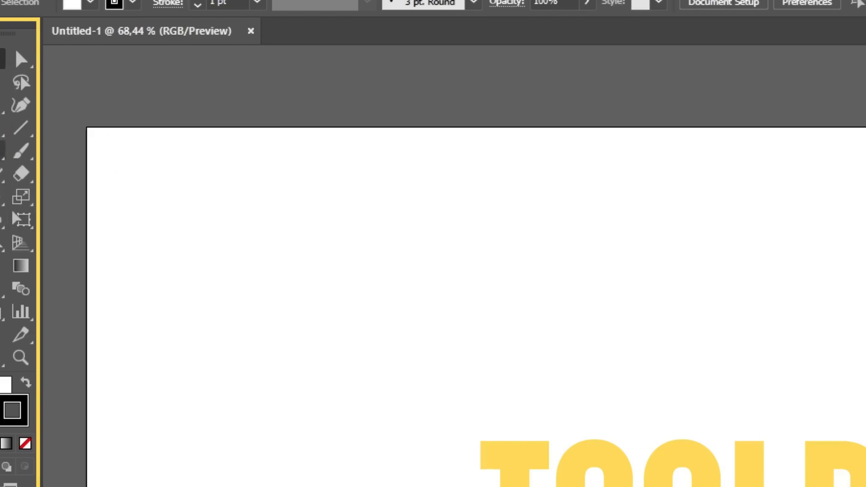
click(1, 158)
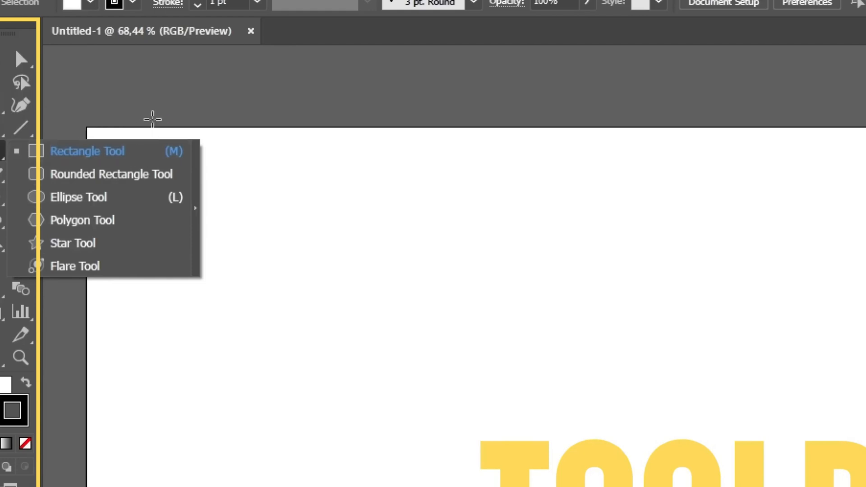
click(0, 66)
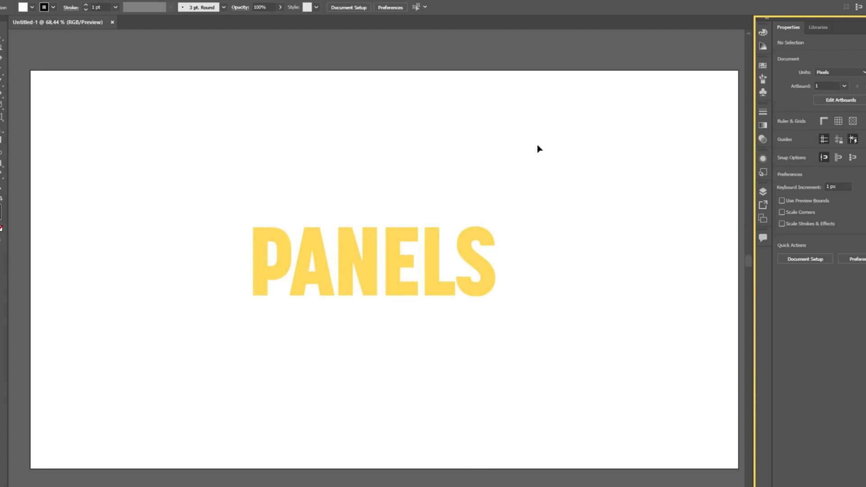
Look through the Color, Swatches, Gradient and Appearance panels, the list of available panels, and the expanded panel dock
click(762, 32)
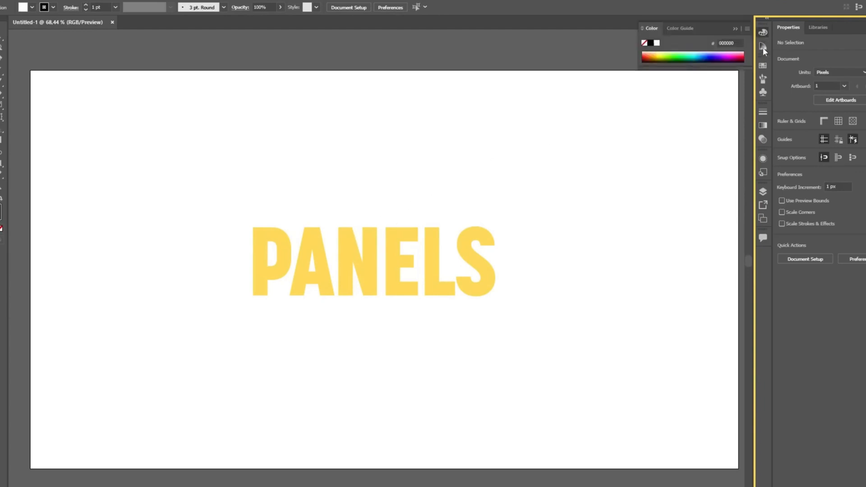
click(764, 66)
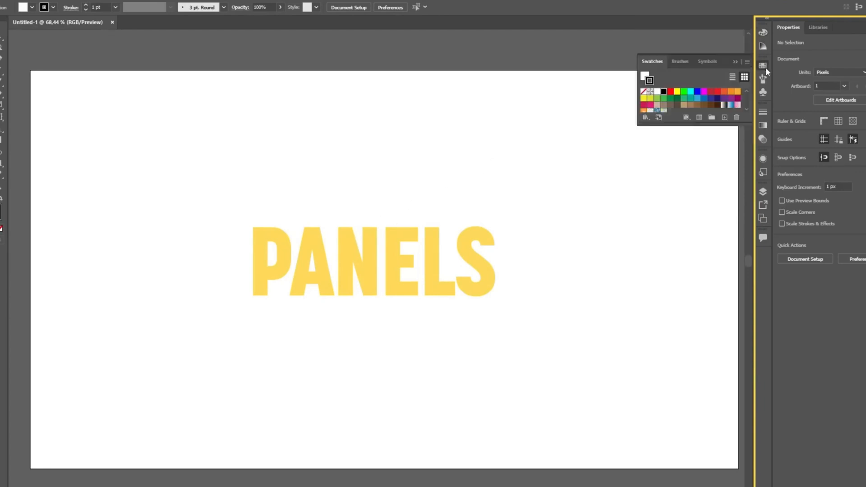
click(764, 126)
click(763, 158)
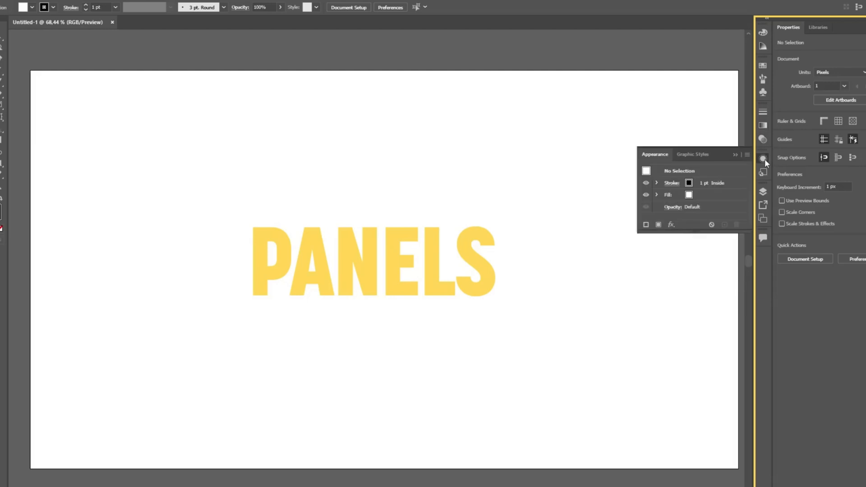
click(763, 156)
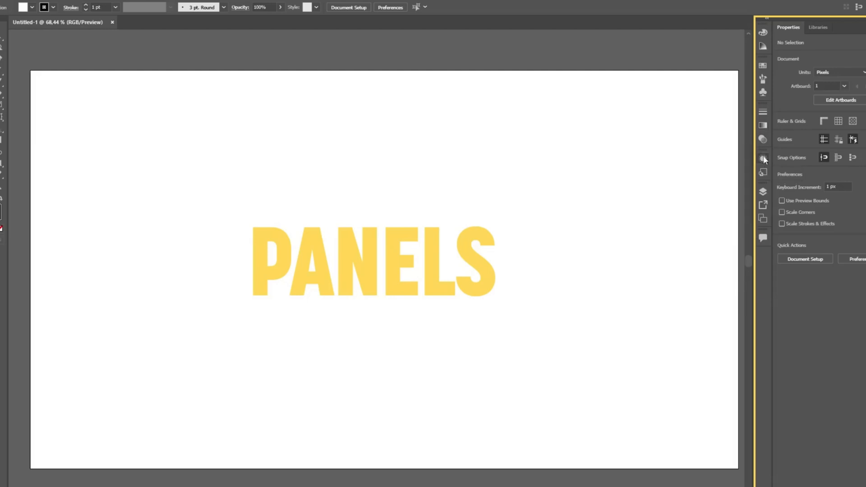
click(184, 0)
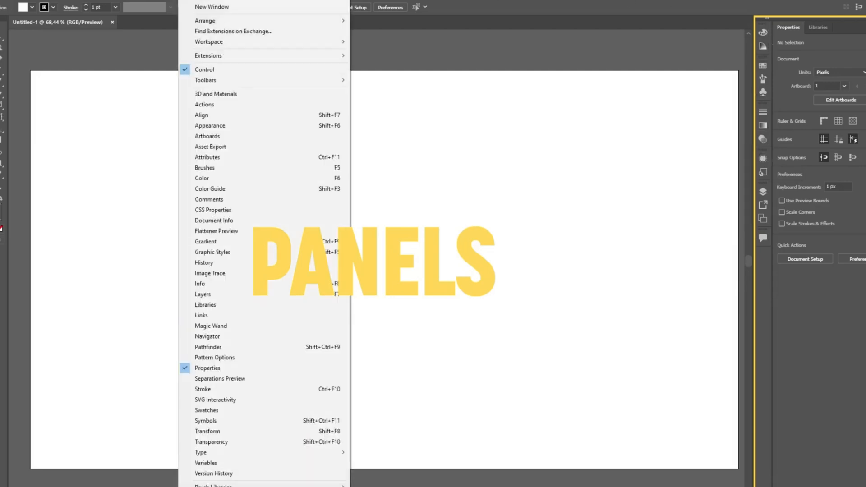
click(184, 0)
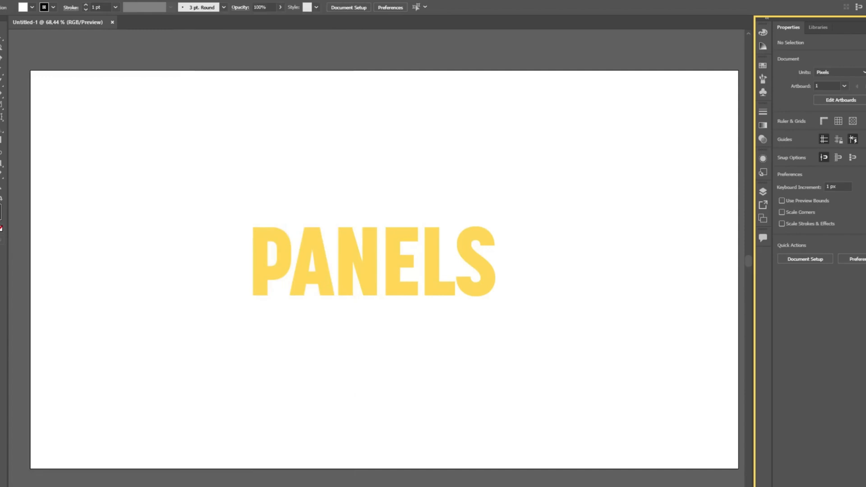
click(768, 21)
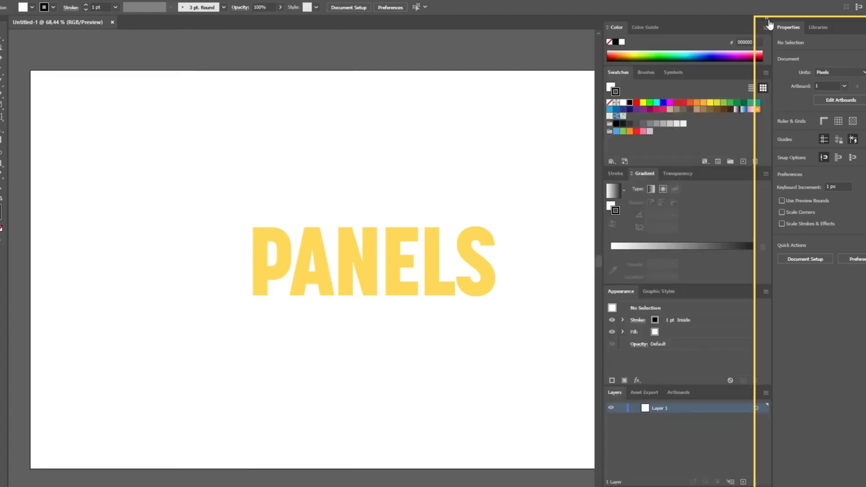
click(768, 21)
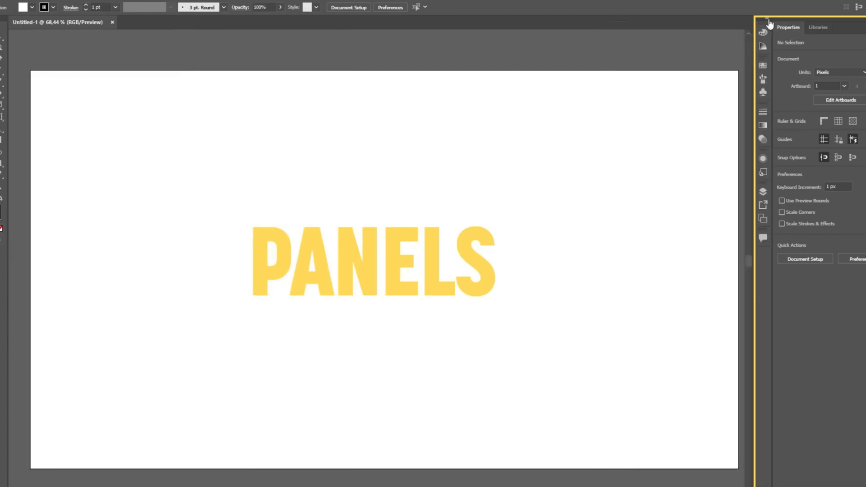
click(769, 21)
click(769, 22)
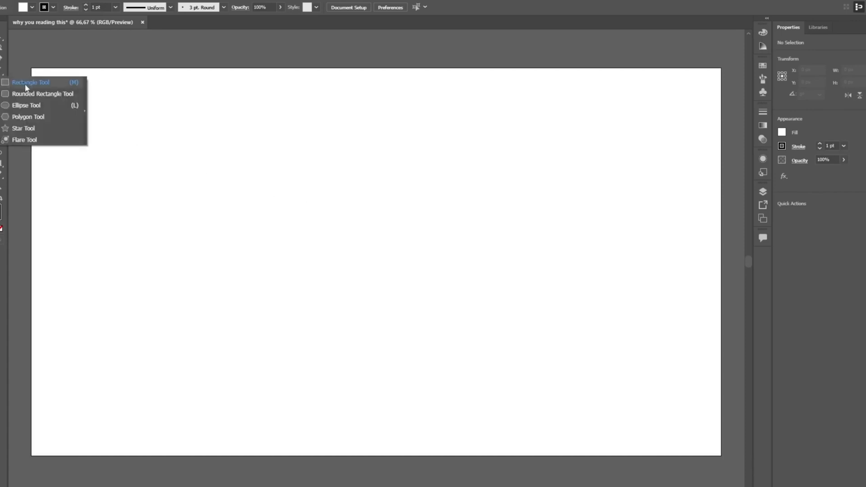
Draw a rectangle about 429 x 300 px in the upper left area of the artboard with the Rectangle tool
click(42, 85)
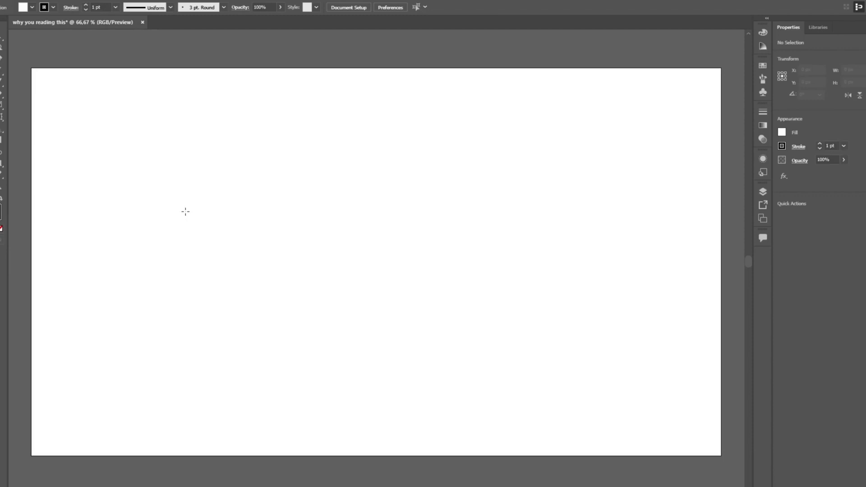
drag(104, 153, 255, 258)
Create a 500 x 500 px square by exact dimensions on the right half of the artboard
click(405, 201)
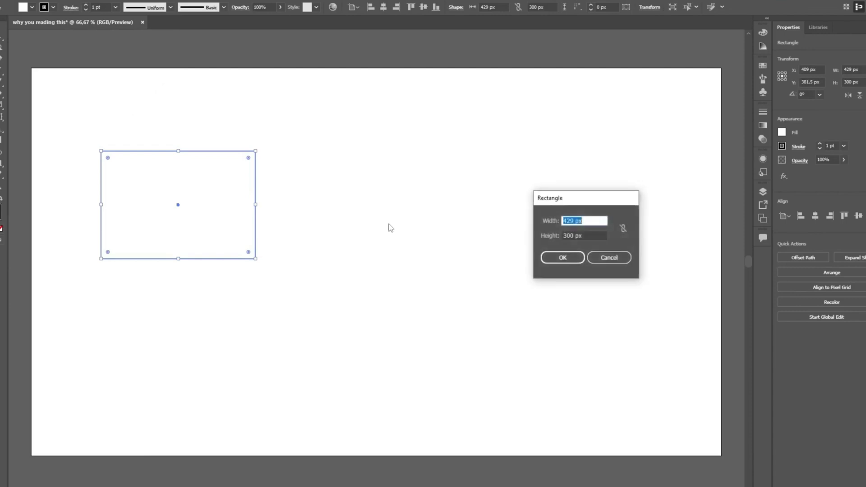
text(500)
key(Tab)
text(50)
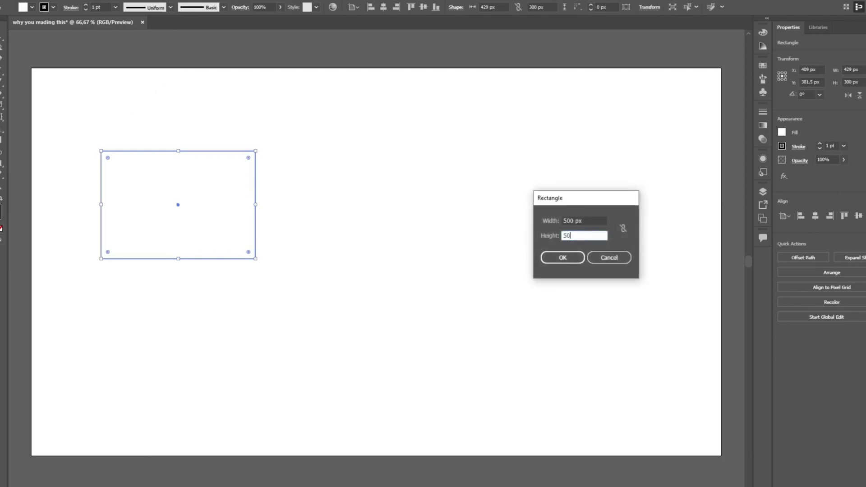
text(0)
key(Tab)
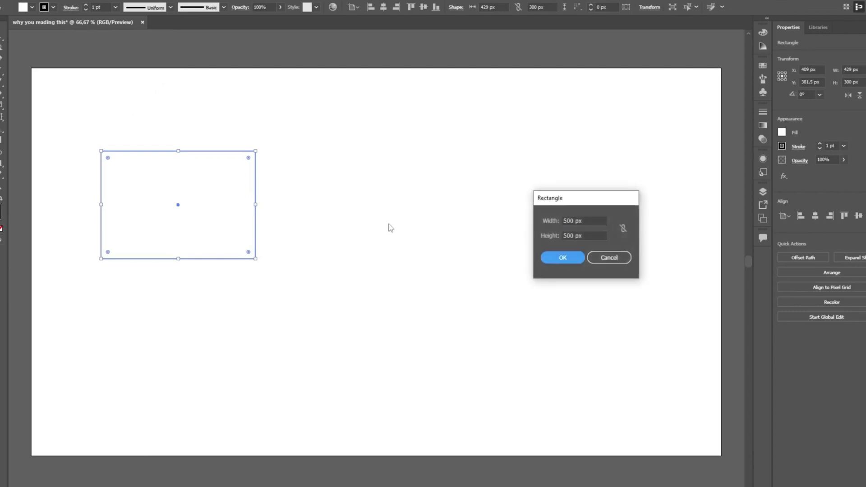
key(Return)
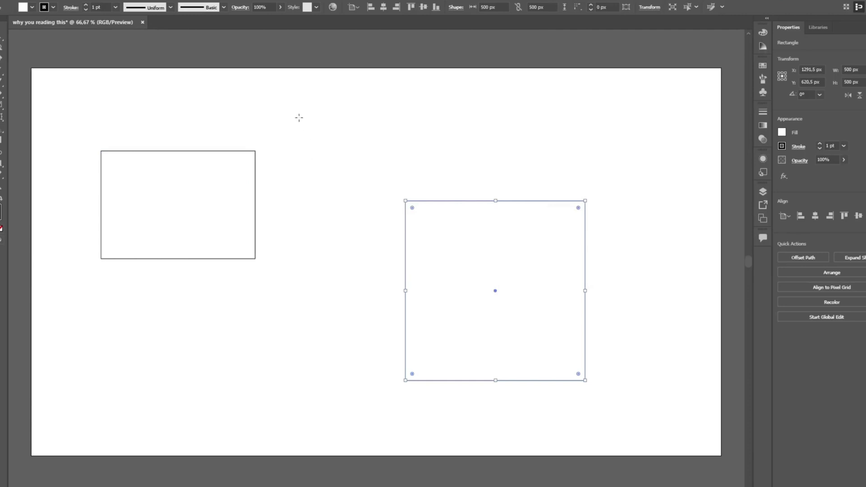
Draw a square about 232 px wide near the artboard's upper middle and another shape of equal width and height below it
drag(295, 108, 358, 191)
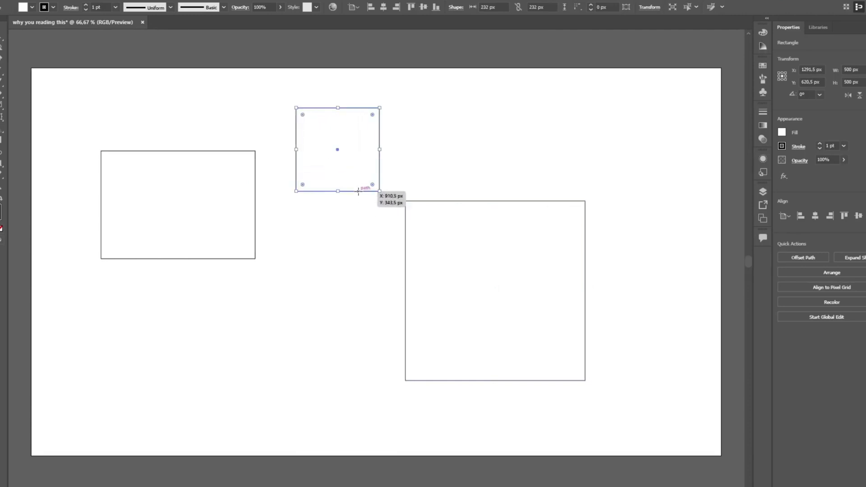
drag(239, 286, 369, 416)
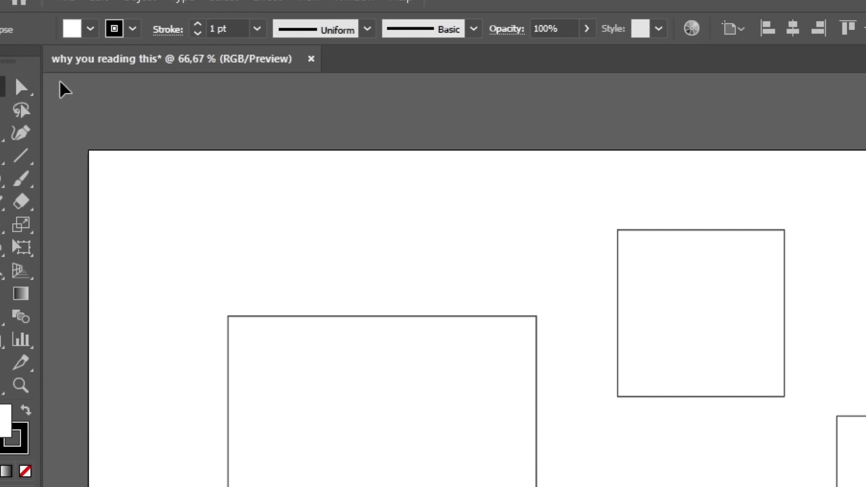
key(v)
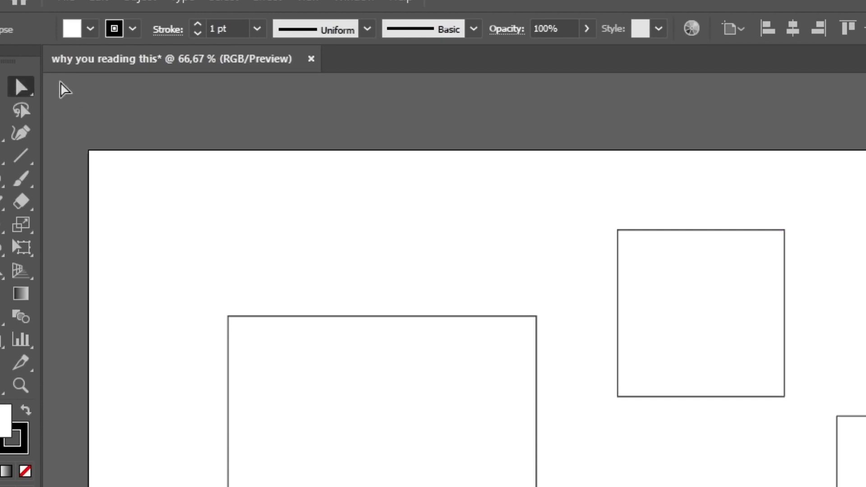
key(v)
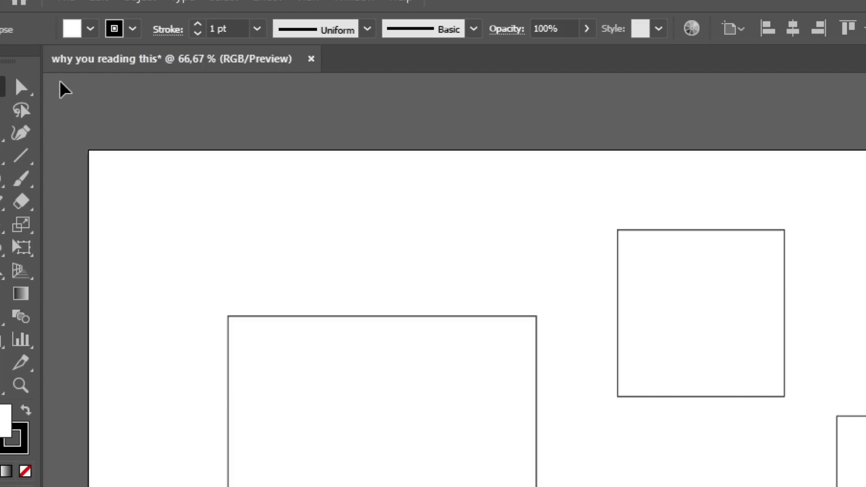
Move the rectangle toward the artboard's upper-left corner, to about X 352 px, Y 343.5 px, and rotate it 30°
key(a)
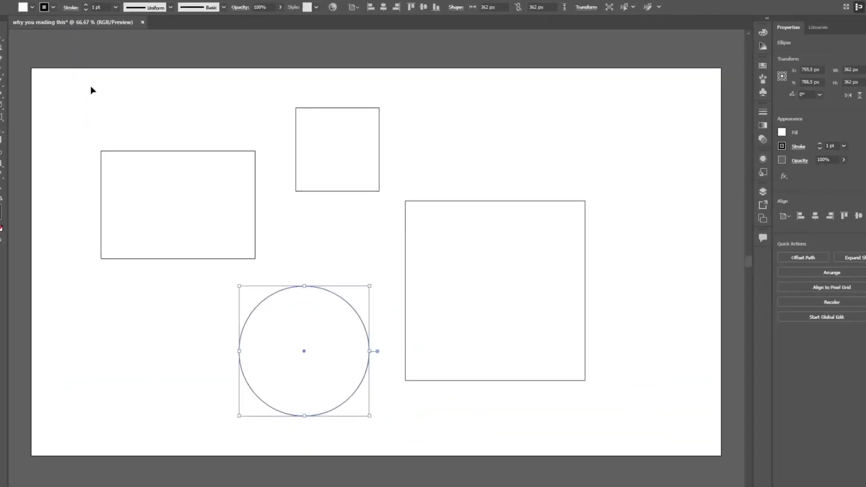
click(207, 188)
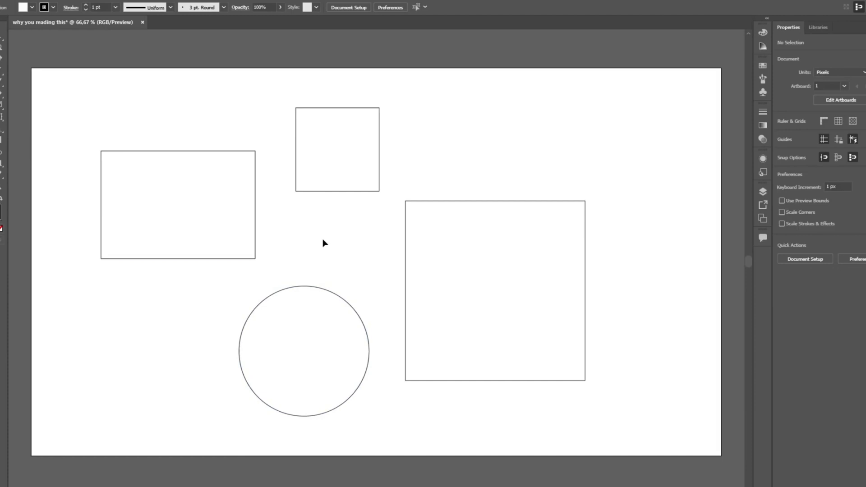
click(184, 201)
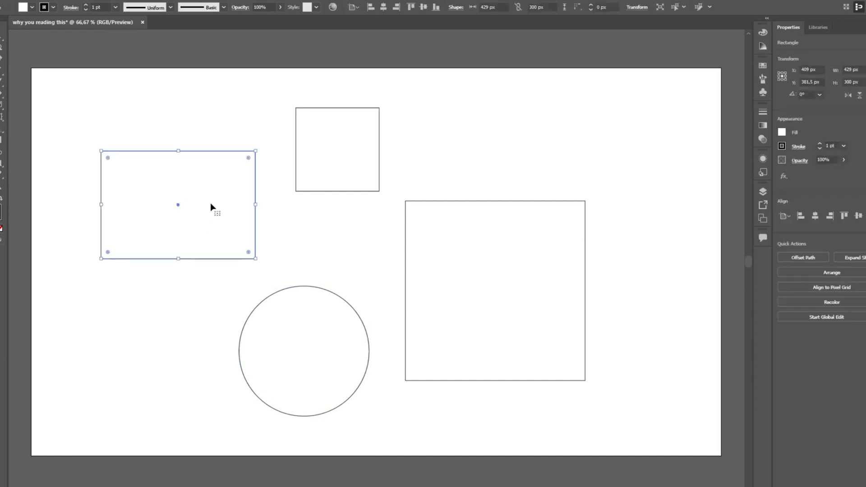
drag(212, 205, 191, 191)
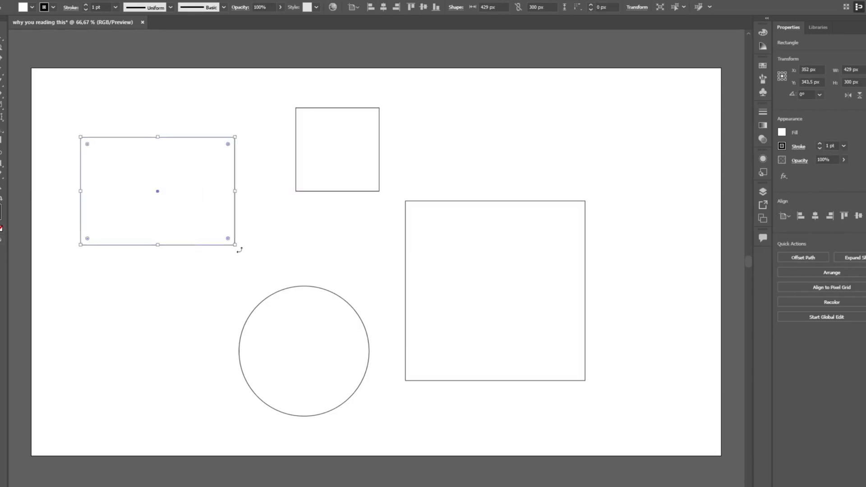
drag(240, 249, 256, 198)
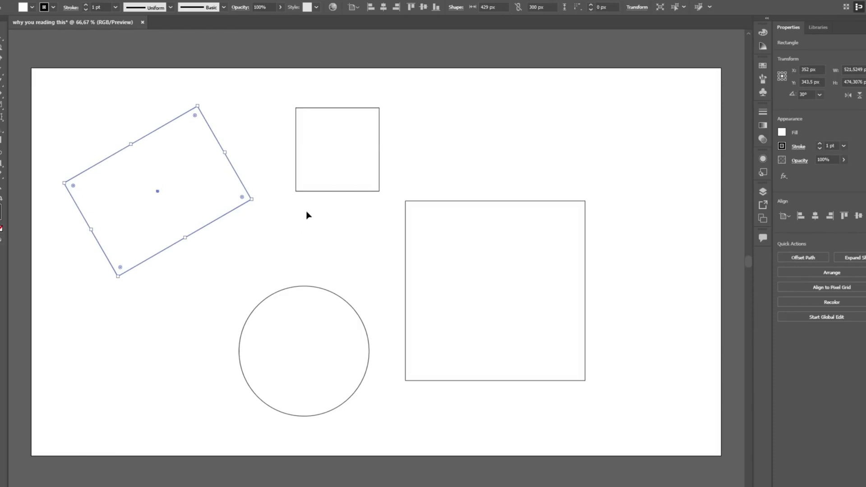
Scale the small upper square proportionally to about 223 px and place a copy of it above the large square
click(344, 162)
drag(380, 193, 373, 216)
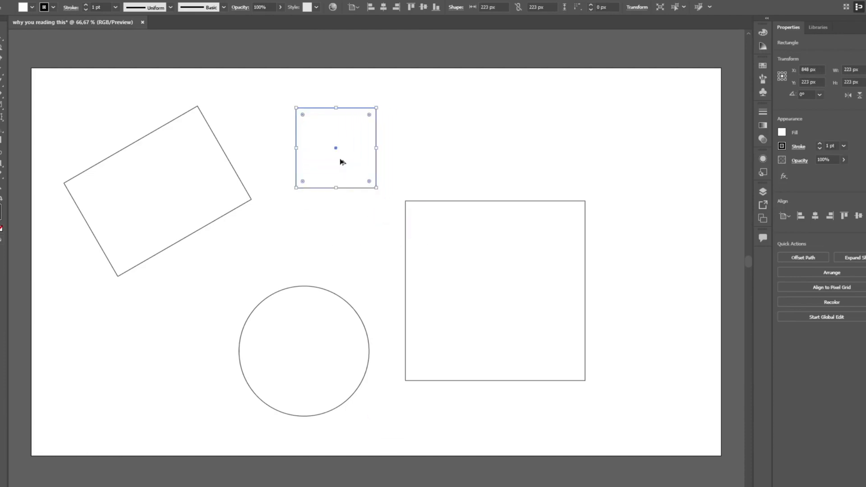
drag(343, 161, 527, 150)
Examine the large square's path and the circle's top anchor point and handles with the Direct Selection tool
click(435, 171)
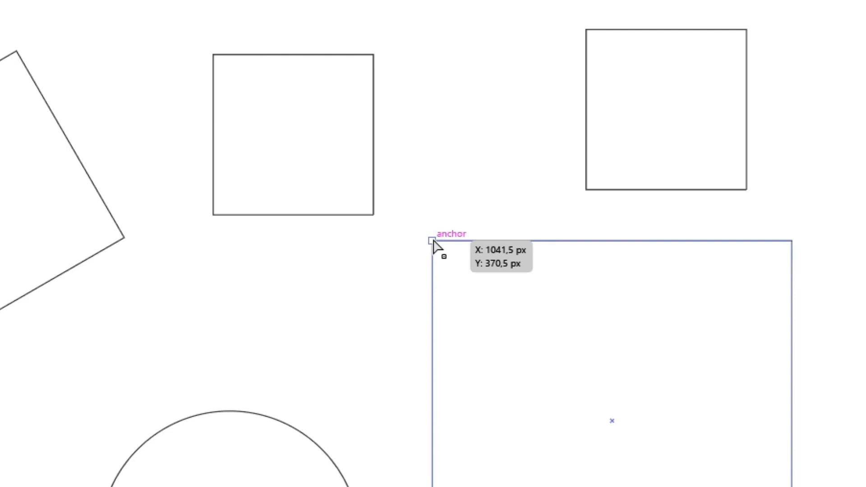
click(432, 242)
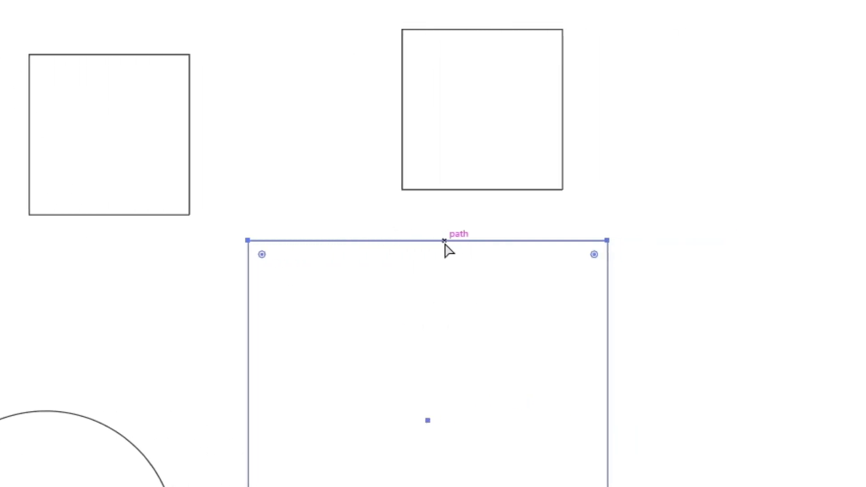
click(46, 411)
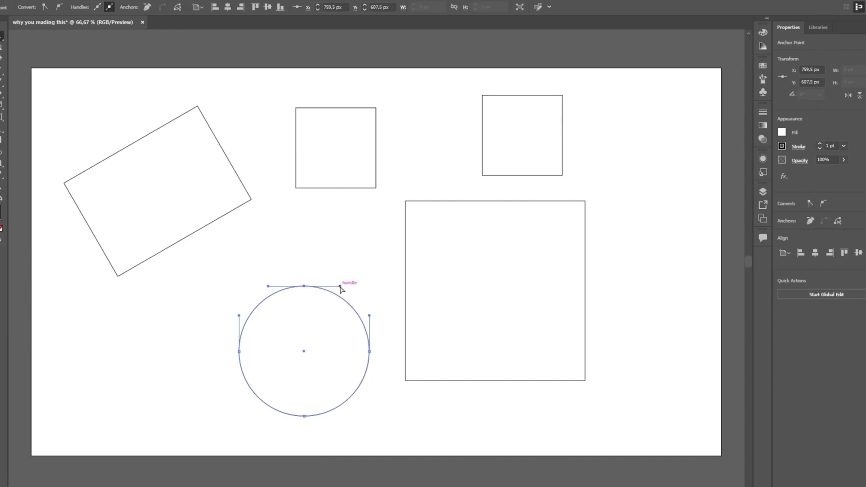
Delete every shape on the artboard
click(348, 245)
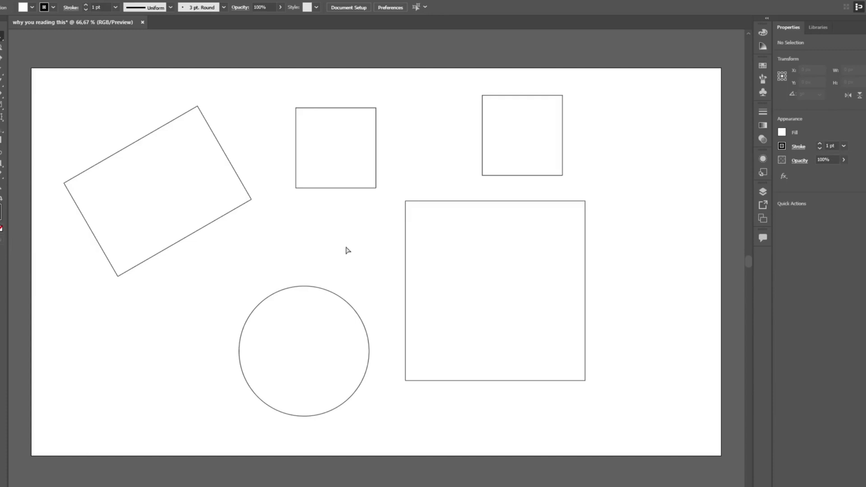
key(ctrl+a)
key(Delete)
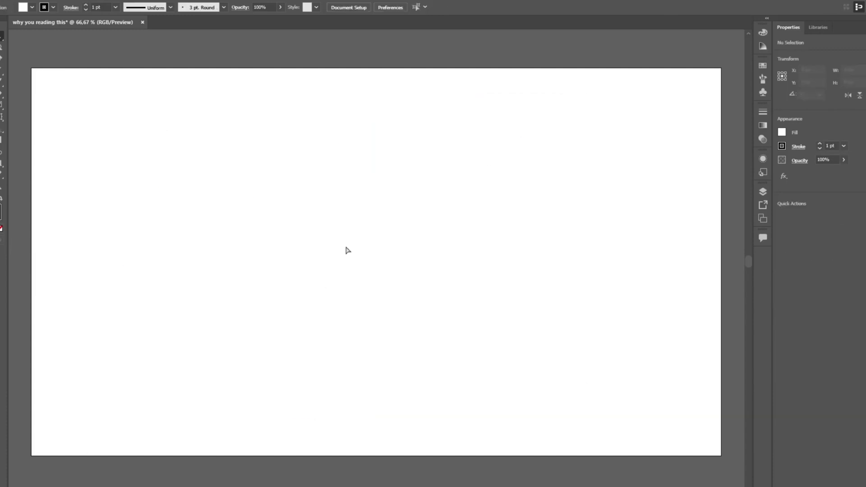
Draw a circle about 651 px in diameter near the middle of the empty artboard
key(m)
drag(260, 159, 494, 321)
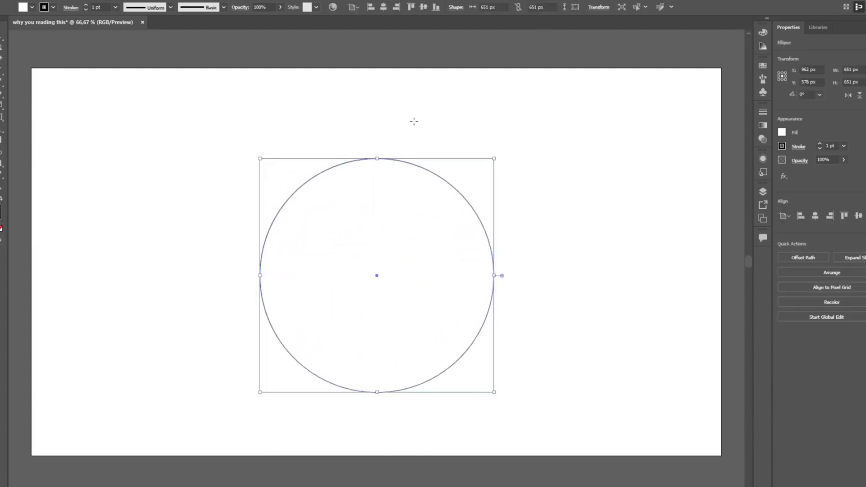
Reshape the circle with the Direct Selection tool by shifting its top anchor point, handle and upper-right curve, and delete the reshaped circle
key(a)
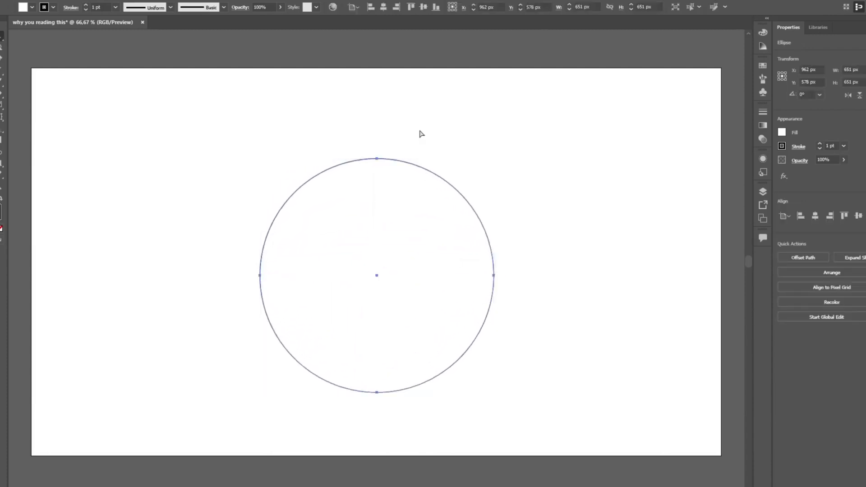
click(419, 133)
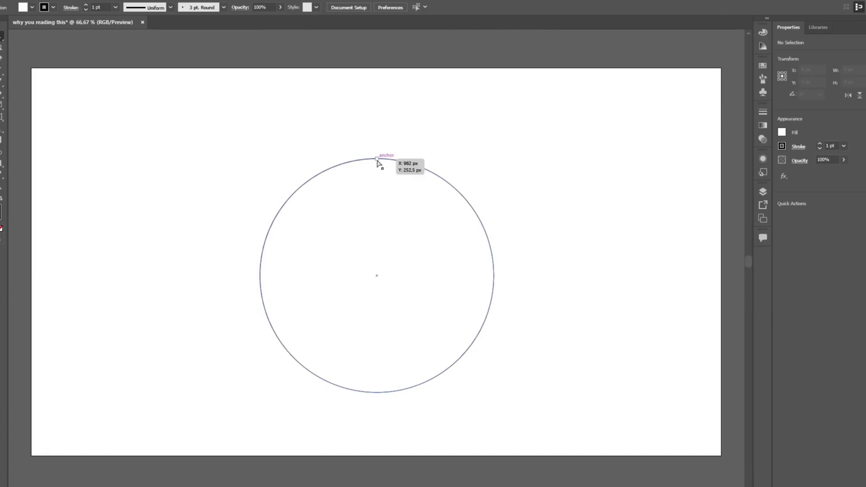
mouse_move(377, 160)
mouse_down()
mouse_move(387, 136)
mouse_move(408, 159)
mouse_move(362, 168)
mouse_move(380, 114)
mouse_move(407, 168)
mouse_move(373, 172)
mouse_move(371, 163)
mouse_up()
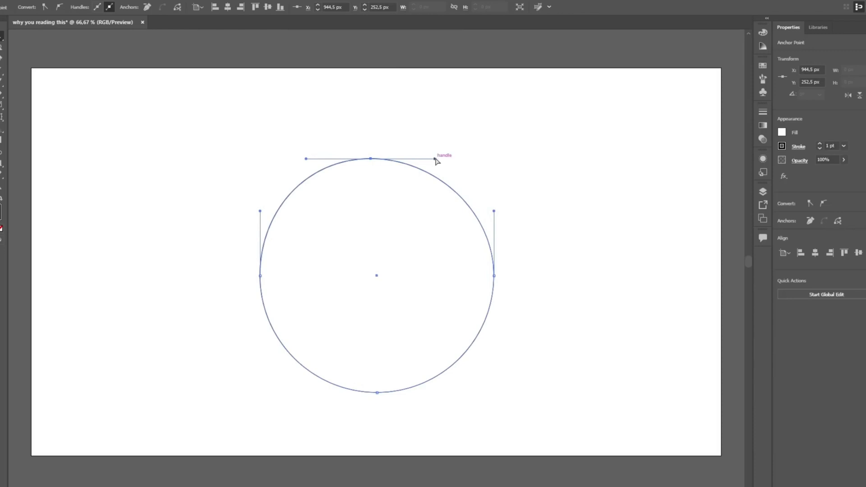
mouse_move(436, 159)
mouse_down()
mouse_move(452, 131)
mouse_move(464, 168)
mouse_move(569, 107)
mouse_move(479, 142)
mouse_move(433, 180)
mouse_move(442, 149)
mouse_up()
drag(456, 185, 431, 205)
click(493, 164)
key(Delete)
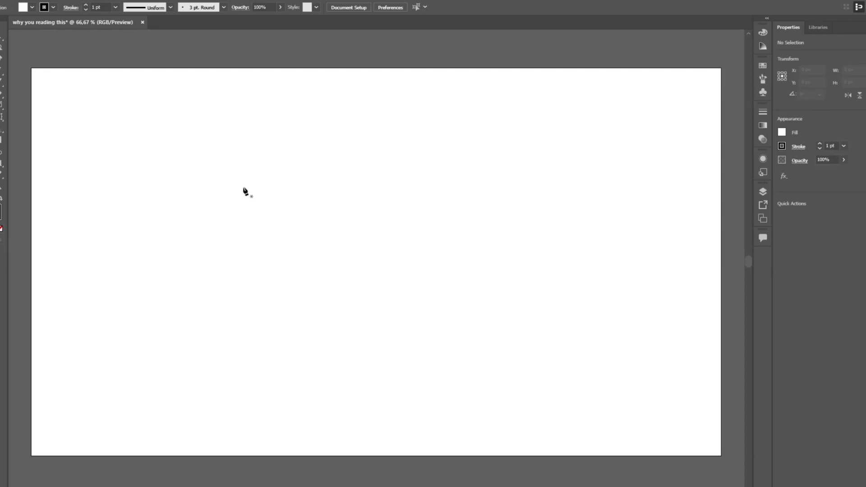
Draw an open path of five straight segments with the Pen tool, running clockwise from the artboard's upper left to its lower middle
click(196, 198)
click(307, 136)
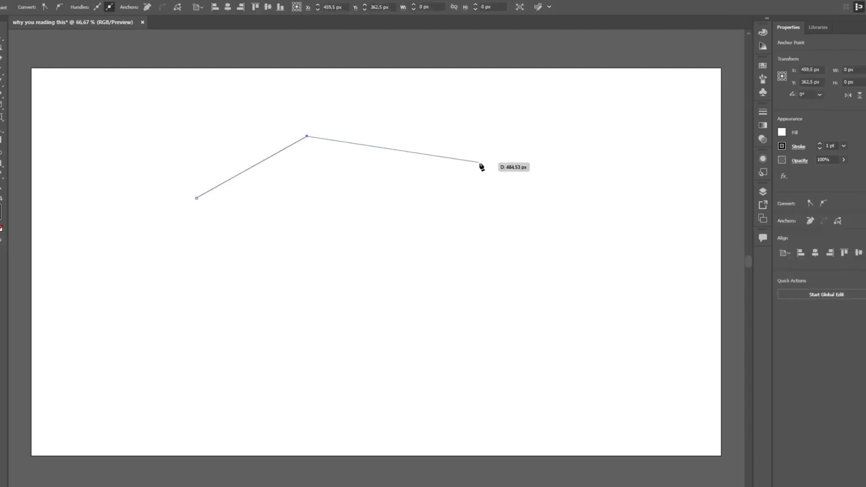
click(479, 162)
click(553, 262)
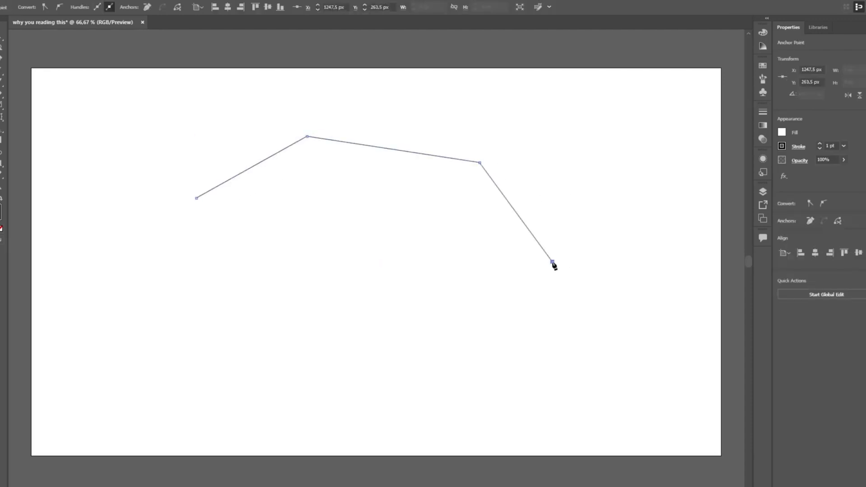
click(489, 348)
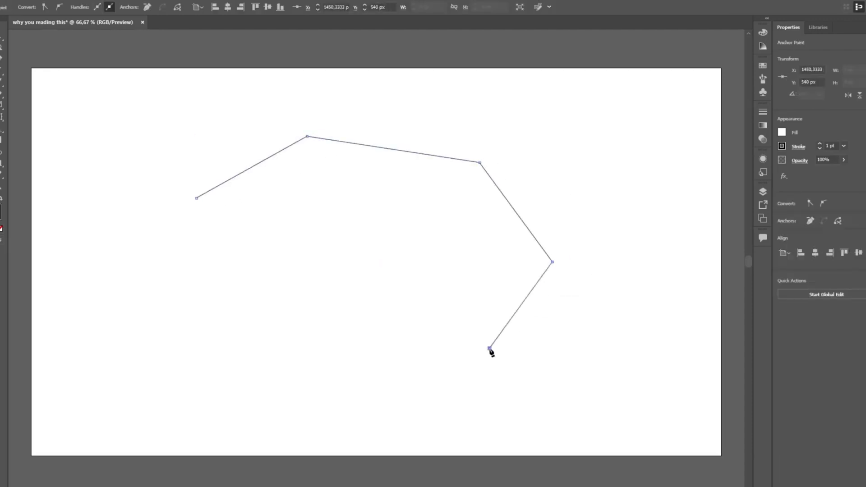
click(364, 344)
Continue the path with three smooth curve points along its lower-left side and close it at the starting anchor
drag(265, 368, 229, 318)
drag(308, 279, 313, 242)
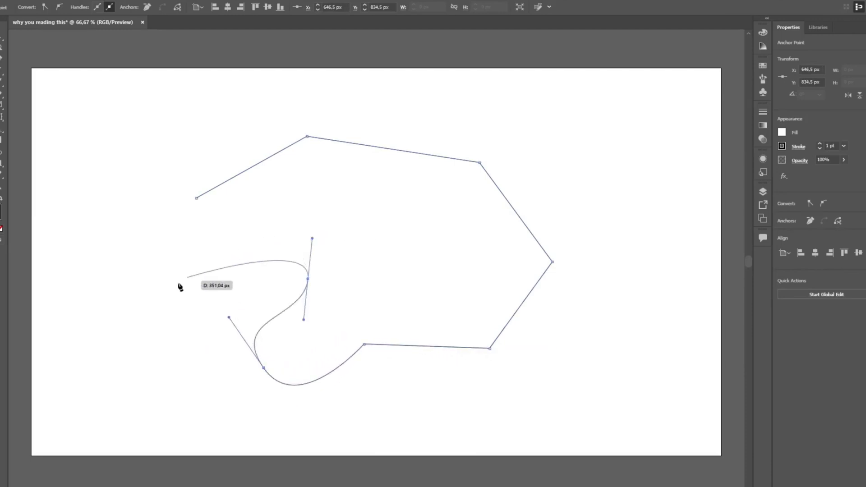
drag(160, 273, 140, 228)
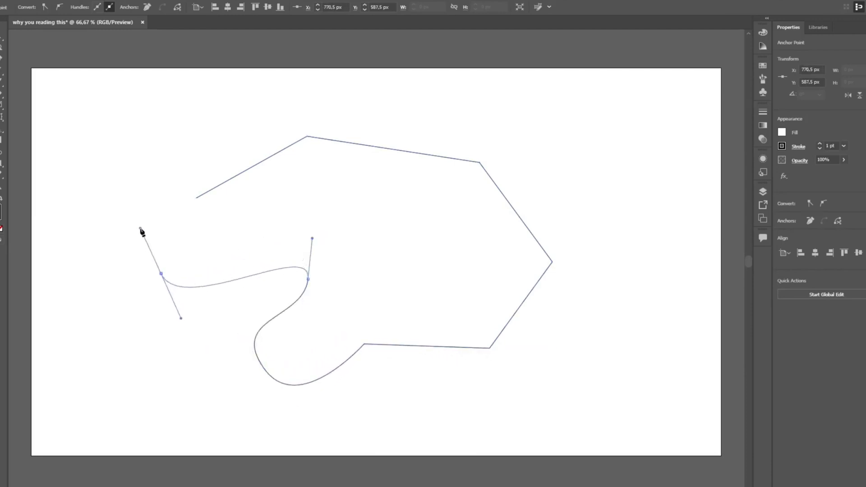
click(197, 198)
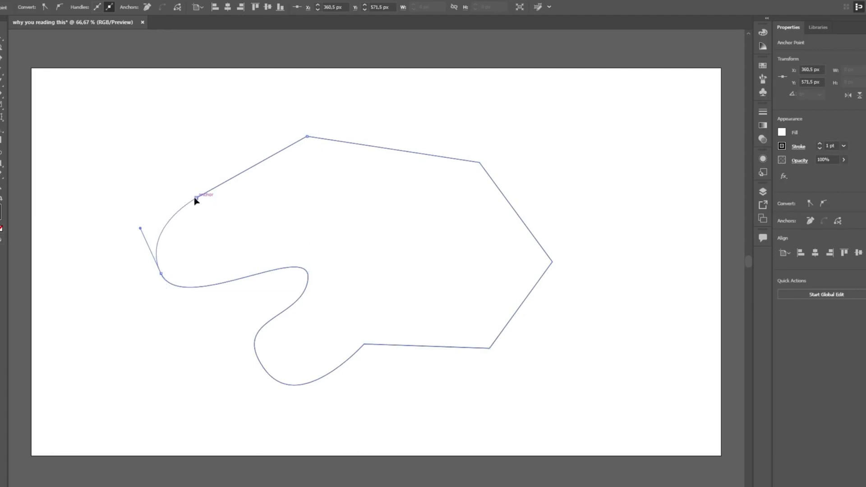
Delete the closed shape drawn with the Pen tool
key(v)
click(453, 134)
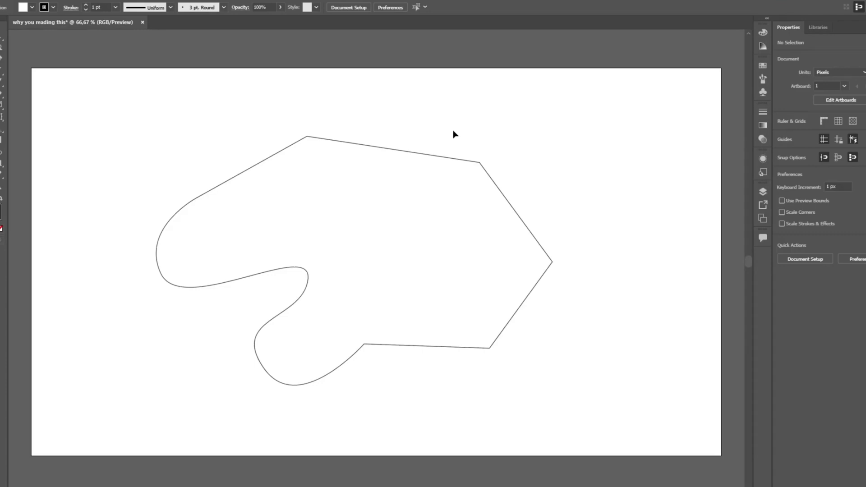
drag(515, 131, 345, 254)
key(Delete)
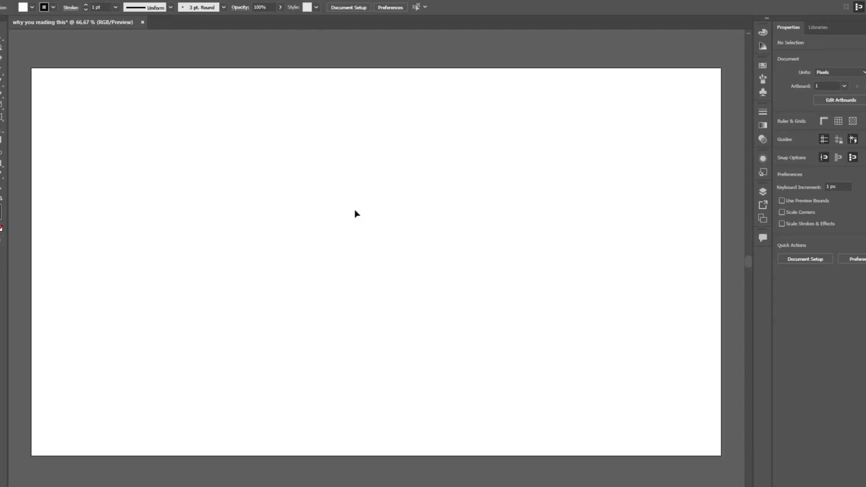
Try out panning the view and zooming in and out on the empty artboard
drag(338, 210, 365, 170)
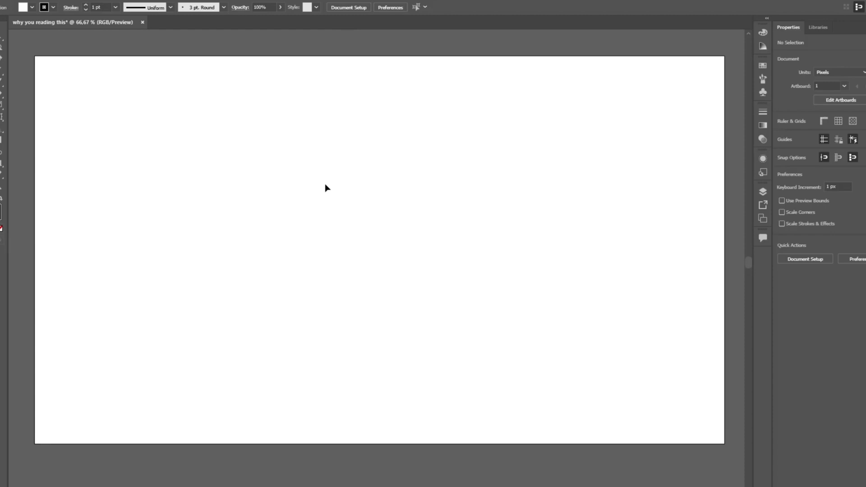
scroll(326, 187, down, 4)
scroll(325, 187, up, 3)
scroll(328, 192, up, 2)
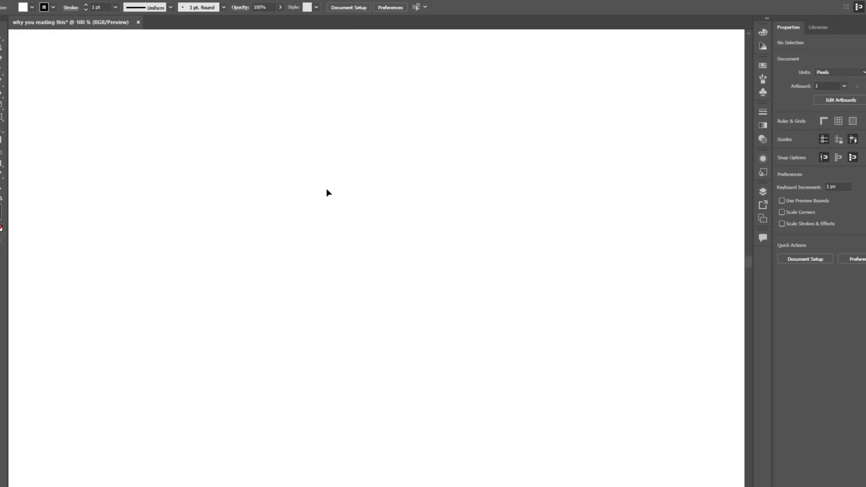
scroll(327, 192, down, 5)
scroll(327, 193, up, 2)
scroll(327, 192, up, 2)
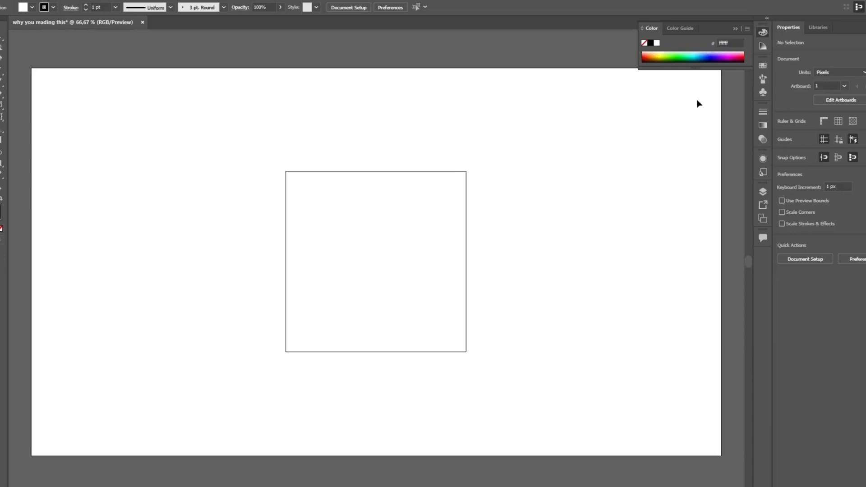
Expand the Color panel to show its RGB sliders and make the fill the active colour
click(746, 29)
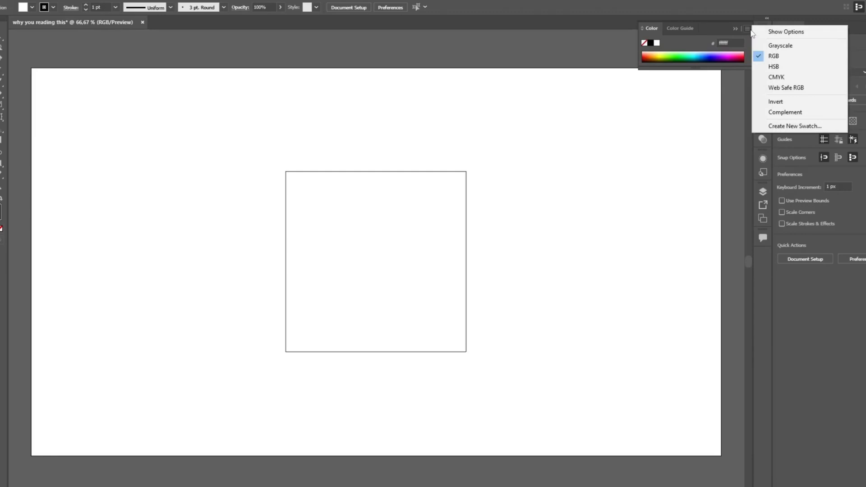
click(820, 33)
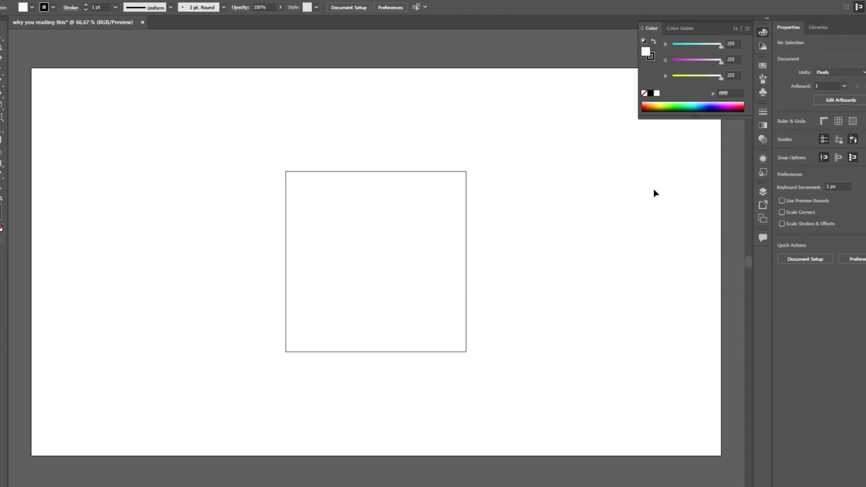
click(653, 59)
click(643, 53)
Fill the central square with pink by setting its green value to 131, and collapse the Color panel
drag(532, 157, 381, 242)
click(697, 59)
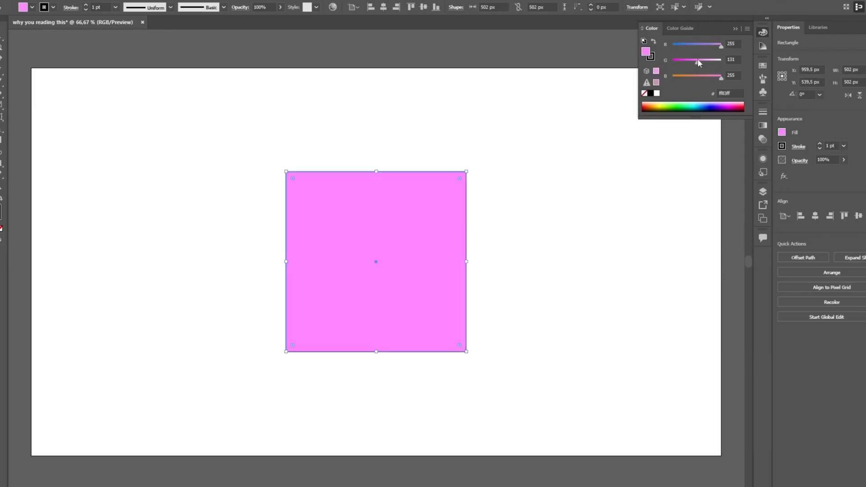
click(537, 233)
click(767, 32)
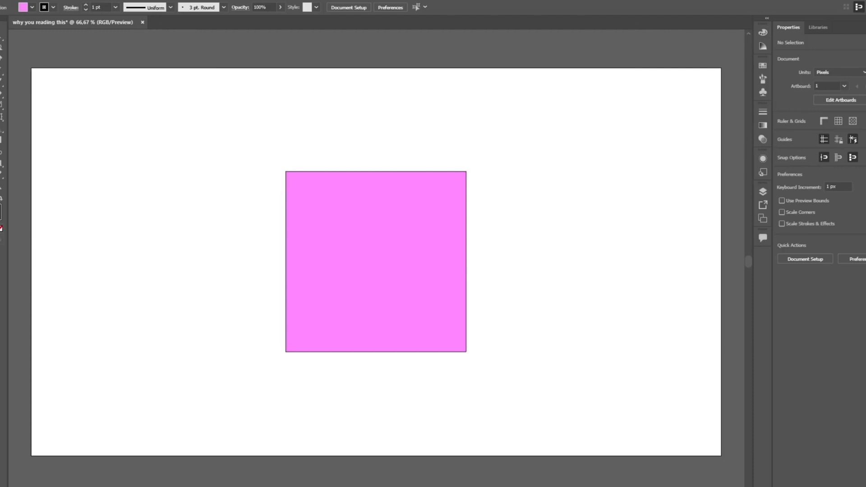
Open the panel group with Transform, Align and Pathfinder, and dock it at the end of the collapsed panel strip
key(alt+w)
click(241, 116)
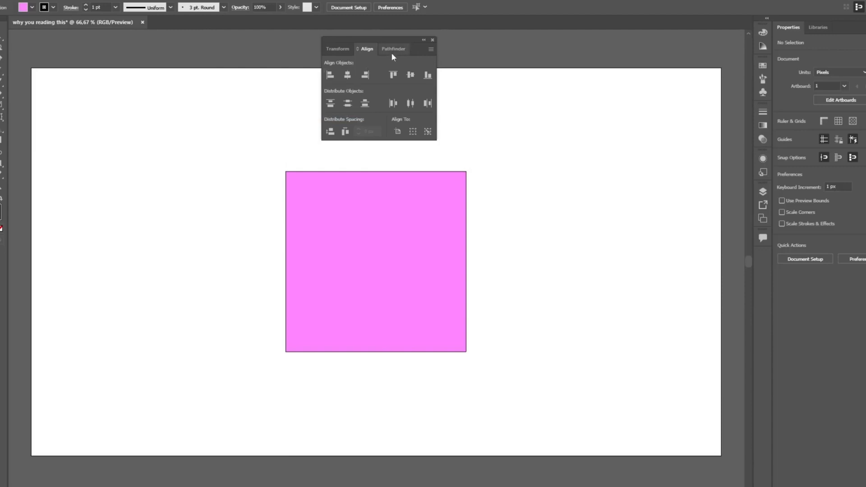
click(392, 52)
click(336, 50)
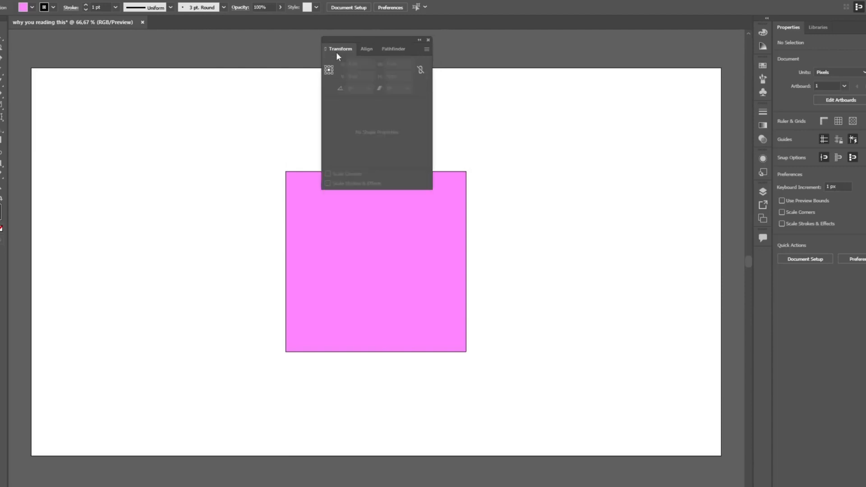
click(368, 54)
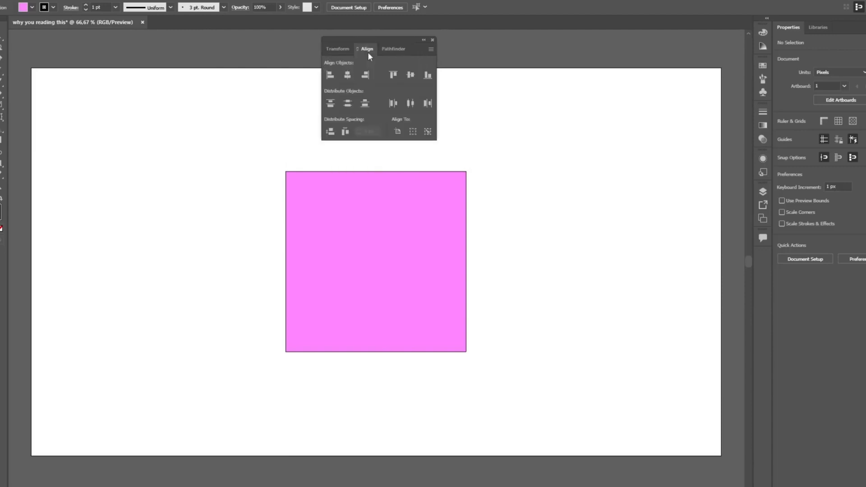
drag(382, 41, 763, 255)
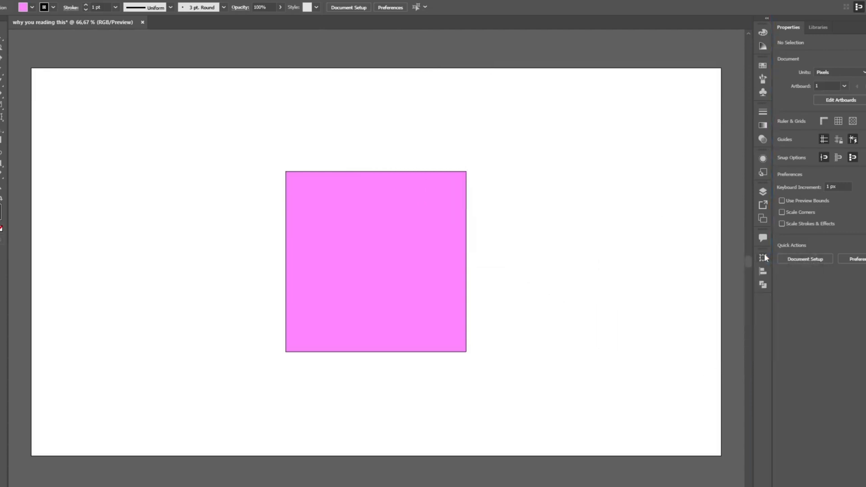
Align the pink square to the artboard's left and right edges in turn, and finish with it centred horizontally
click(763, 271)
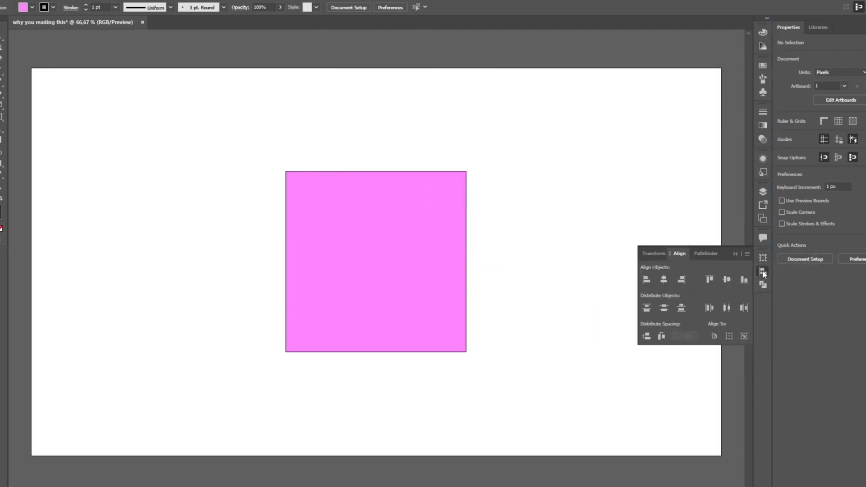
click(397, 244)
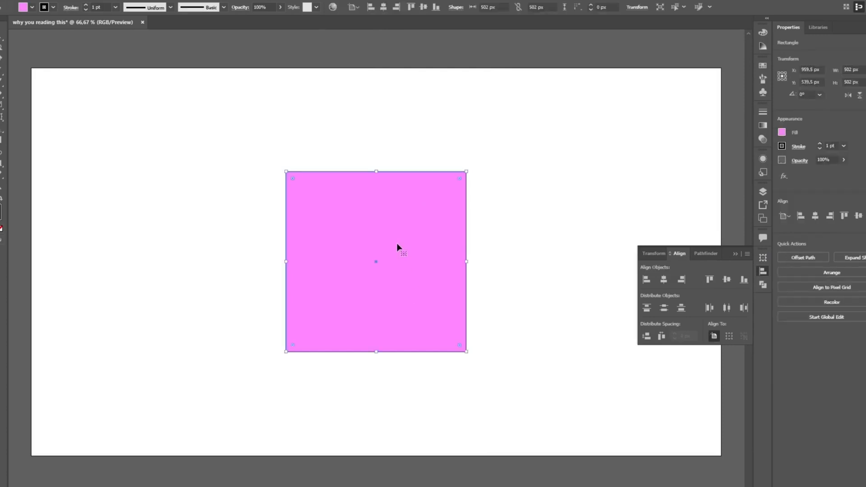
click(646, 280)
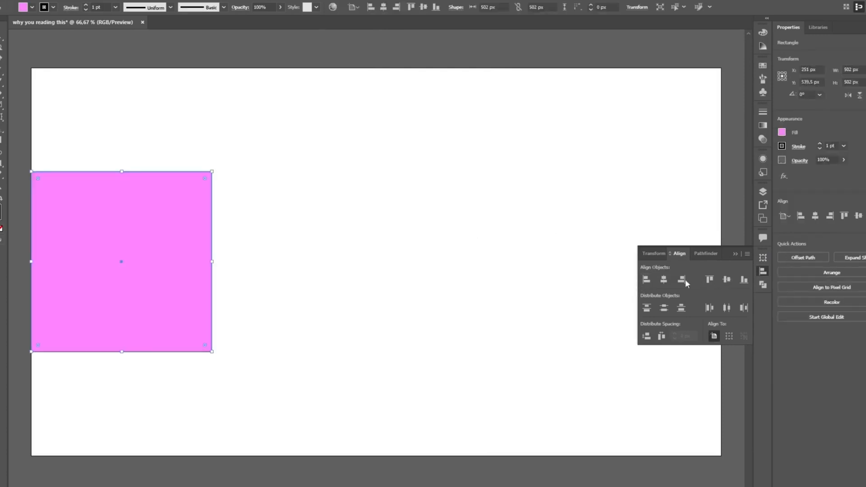
click(681, 280)
click(663, 282)
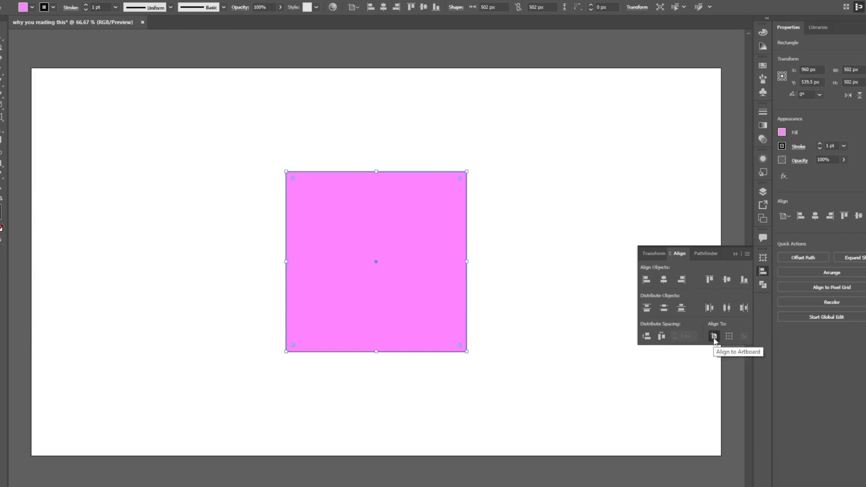
Draw a smaller pink rectangle to the upper right of the square, and align both shapes on their horizontal centres
click(587, 180)
key(m)
drag(594, 152, 504, 247)
key(v)
drag(594, 113, 423, 244)
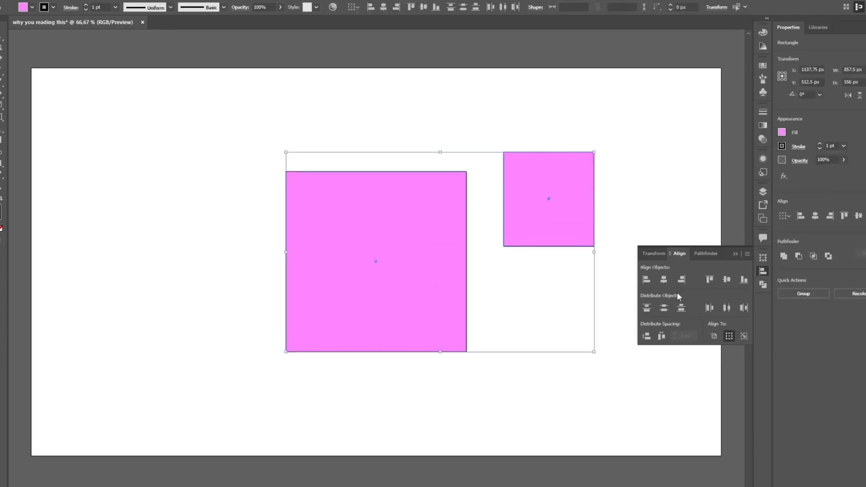
click(664, 279)
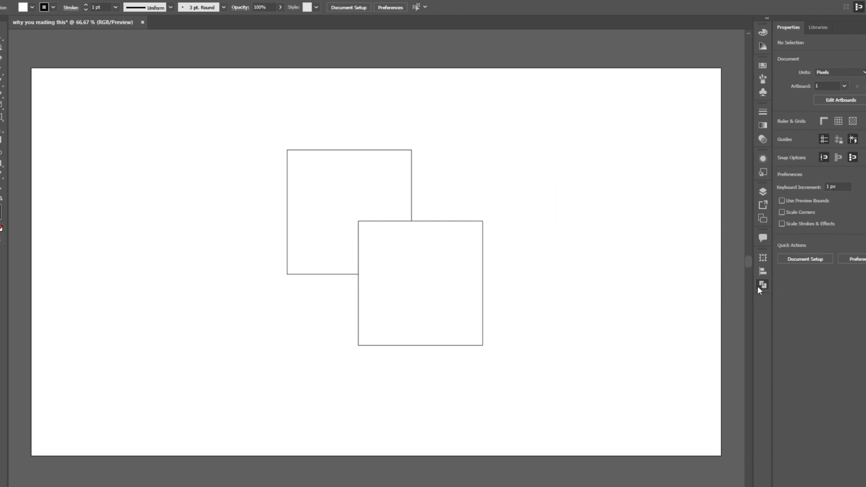
Try the Pathfinder's Unite and Intersect modes on the two overlapping white squares, undoing each result
click(759, 286)
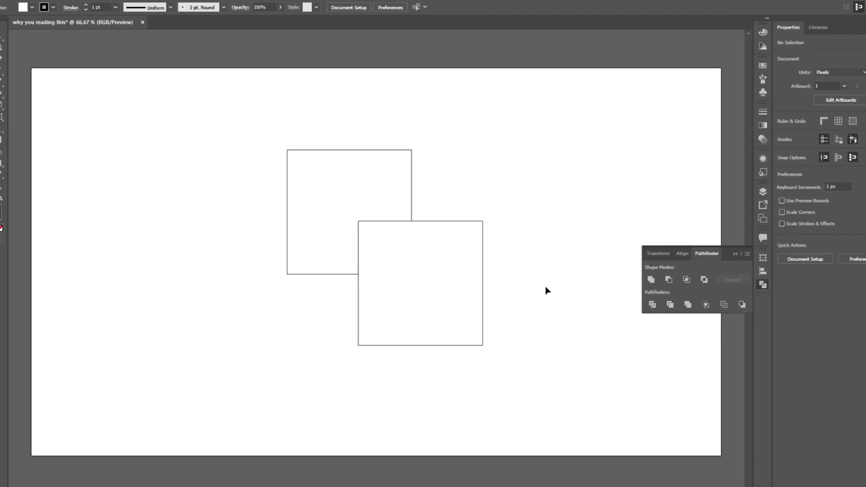
drag(511, 150, 269, 320)
click(650, 279)
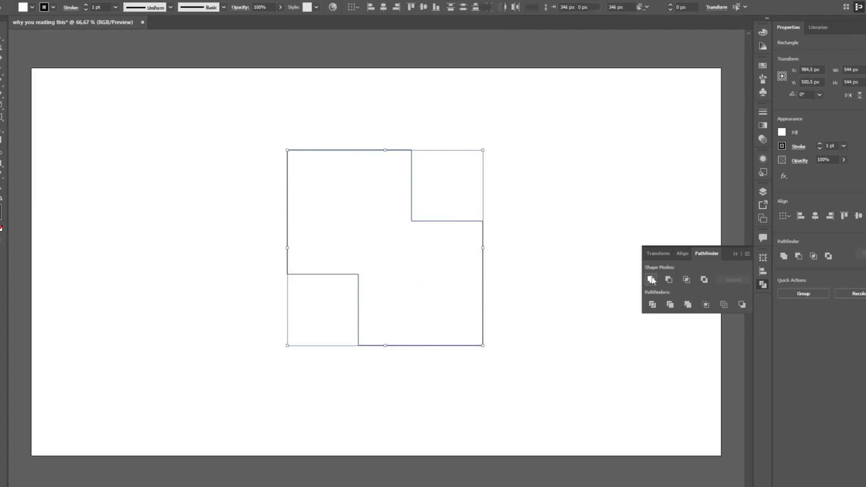
key(ctrl+z)
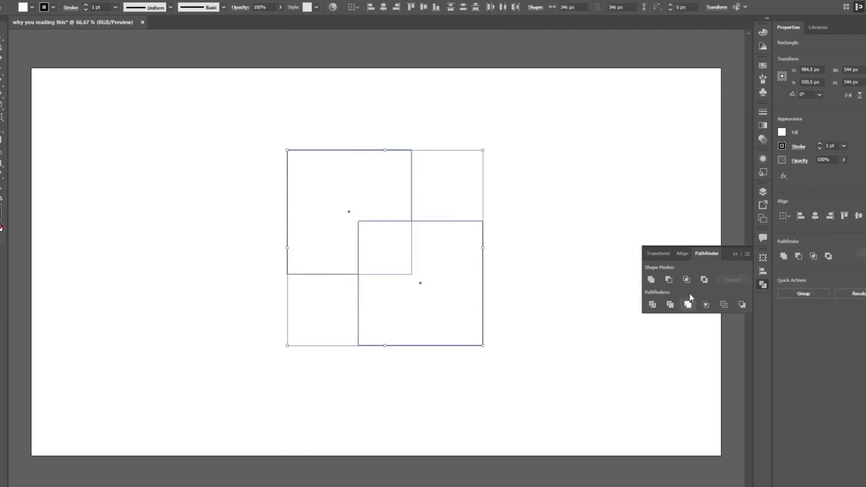
click(687, 280)
key(ctrl+z)
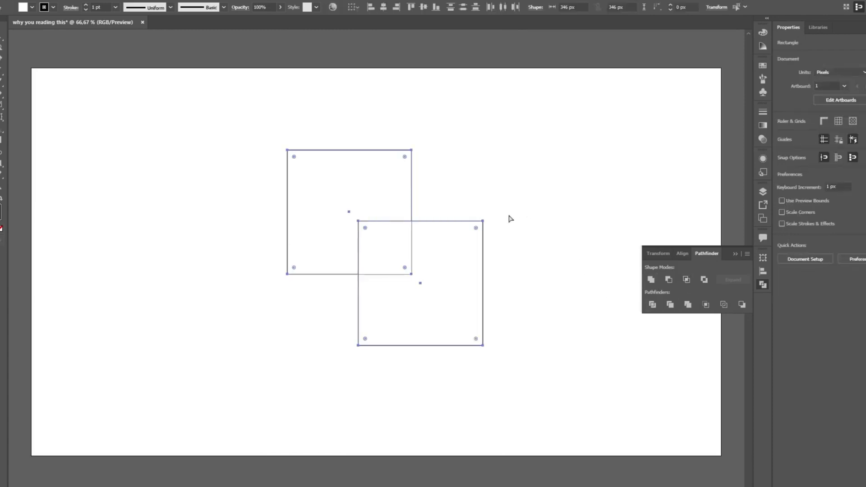
Divide the two overlapping squares along their intersection with Pathfinder and ungroup the resulting pieces
click(652, 304)
click(572, 270)
click(446, 277)
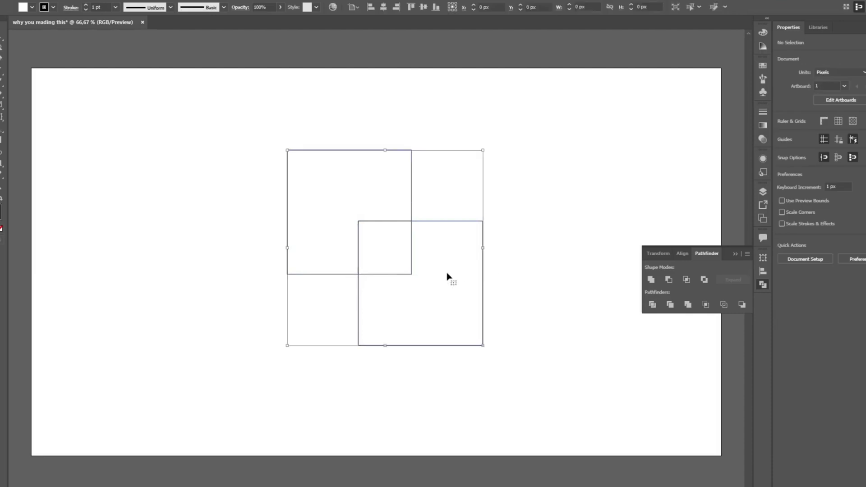
key(ctrl+shift+g)
Move the upper-left and lower-right pieces diagonally outward, away from the small overlap square, and clear the selection
click(444, 199)
drag(389, 190, 327, 147)
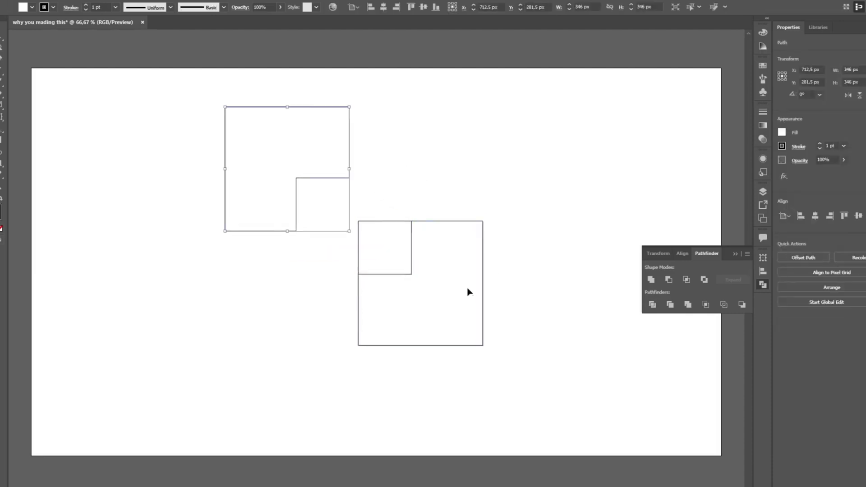
drag(469, 290, 523, 328)
click(496, 165)
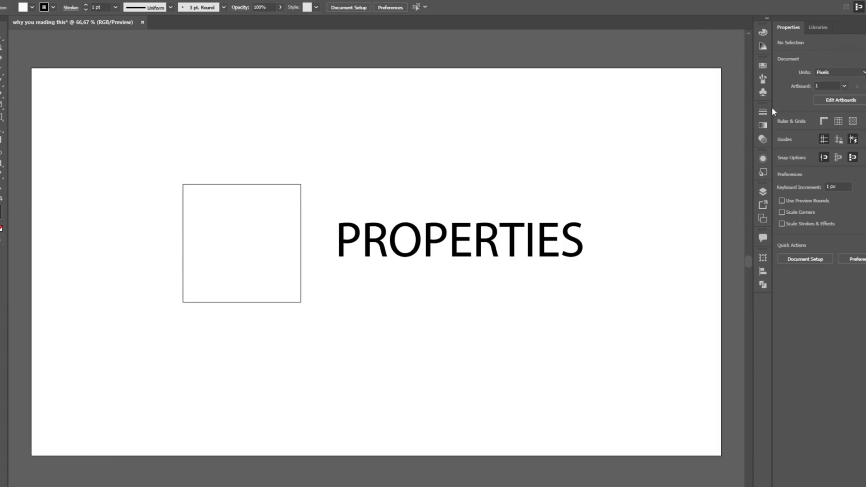
Select the square and the PROPERTIES text alternately to compare the properties offered for each object type
click(240, 241)
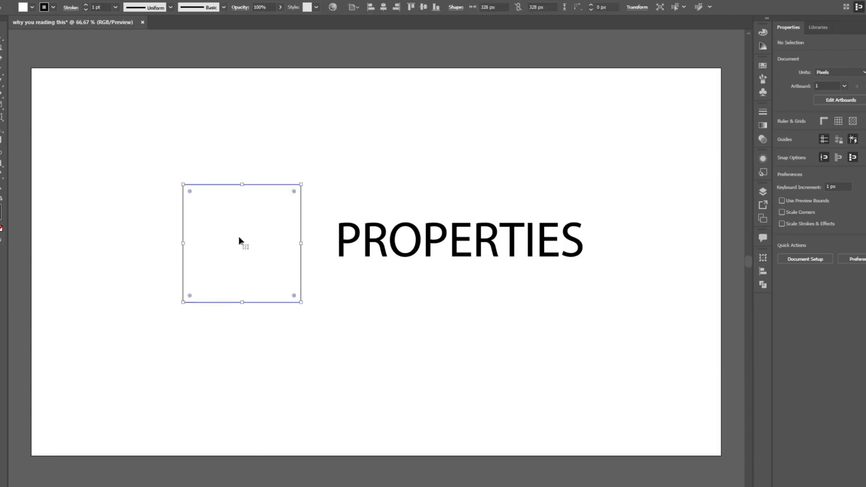
click(504, 250)
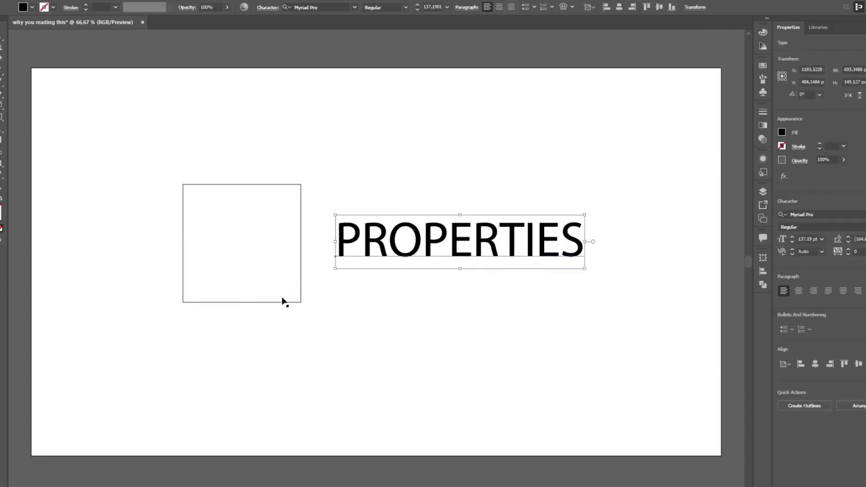
click(255, 265)
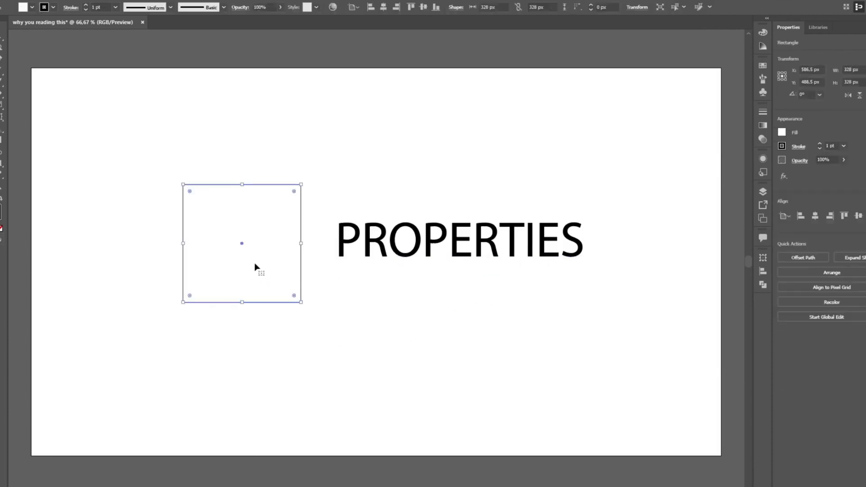
click(471, 252)
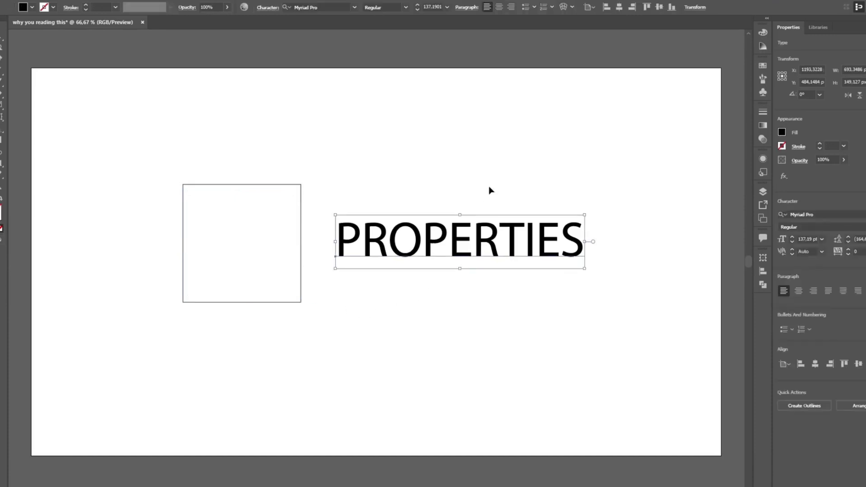